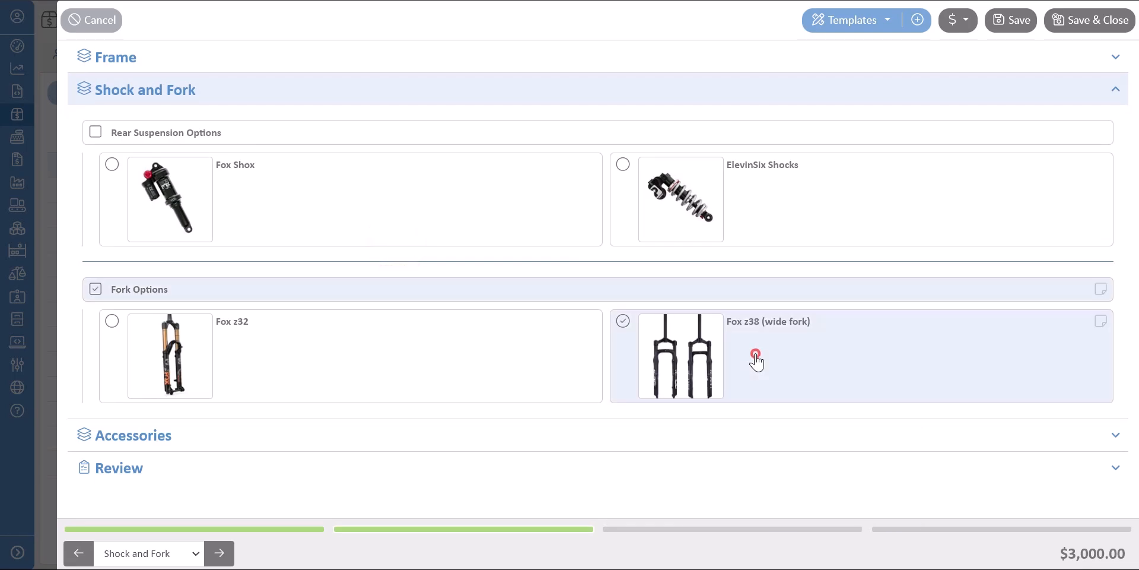
# Choose the Screamin Eagle frame for the bike configuration and select the Fox z32 as its fork
pyautogui.click(557, 59)
pyautogui.click(641, 197)
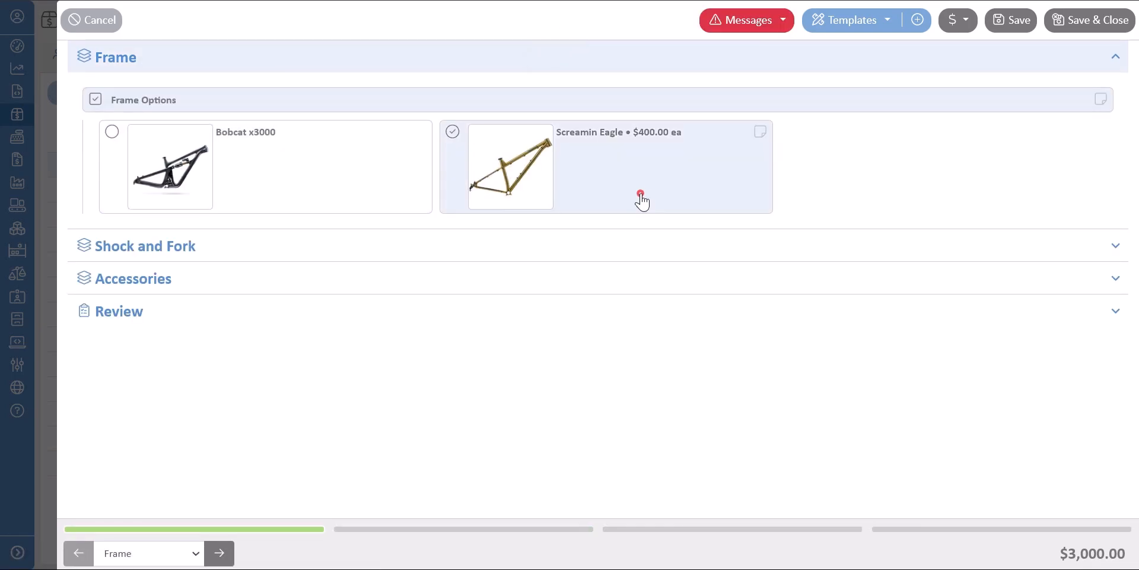
pyautogui.click(582, 239)
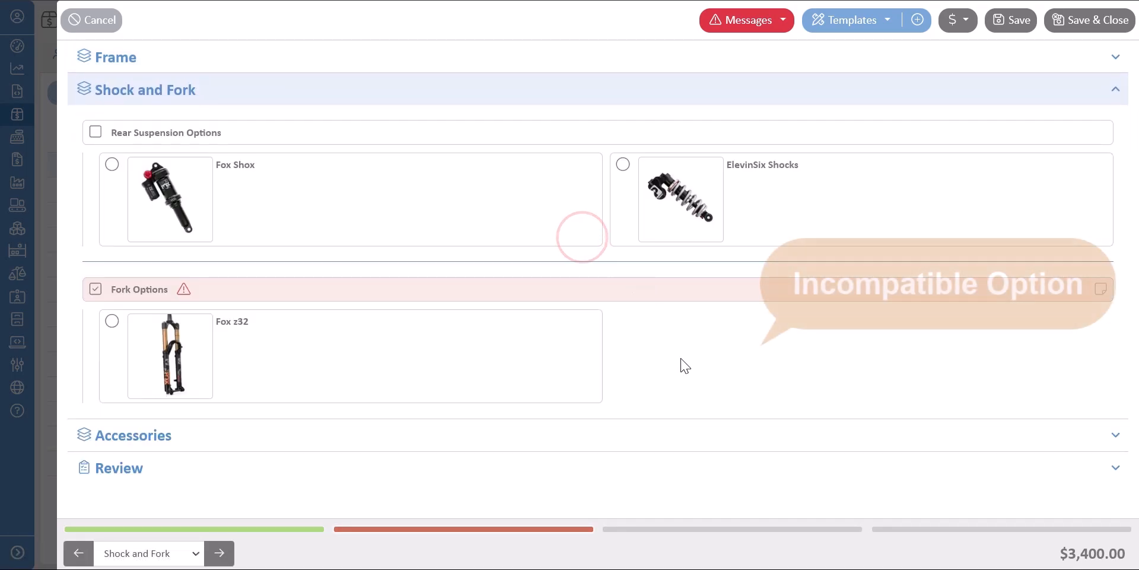
pyautogui.click(448, 350)
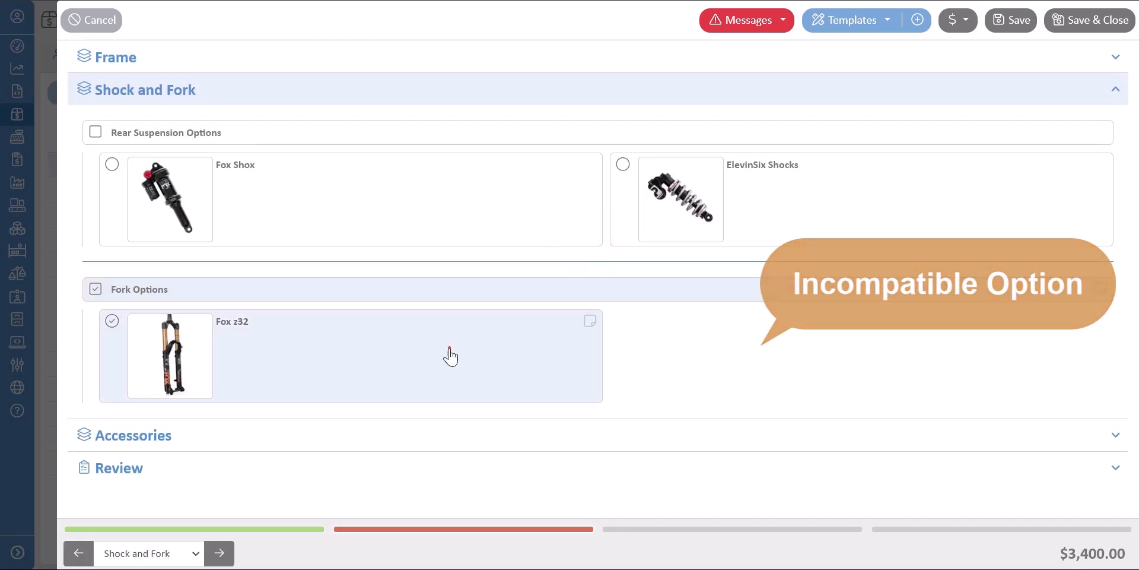
# Add the Handlebar Bag from the accessories and view the configuration messages
pyautogui.click(449, 434)
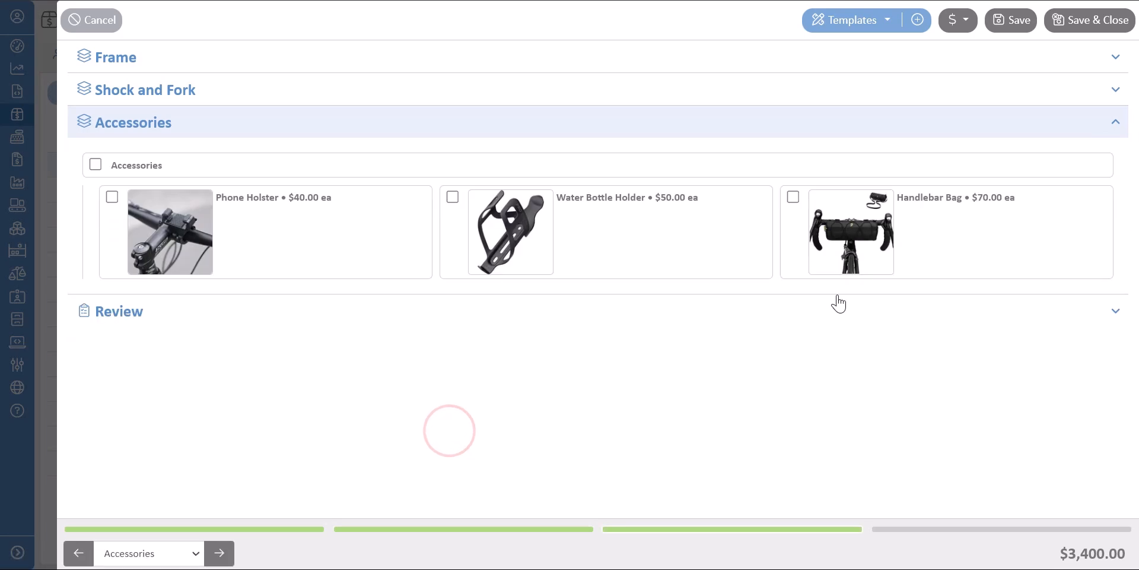
pyautogui.click(921, 242)
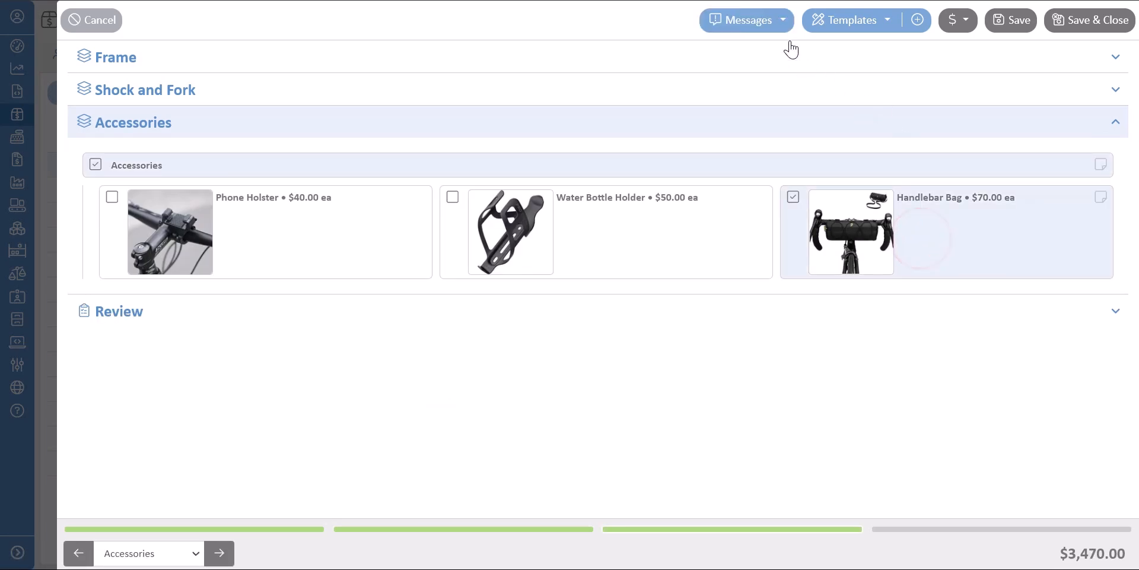
pyautogui.click(769, 23)
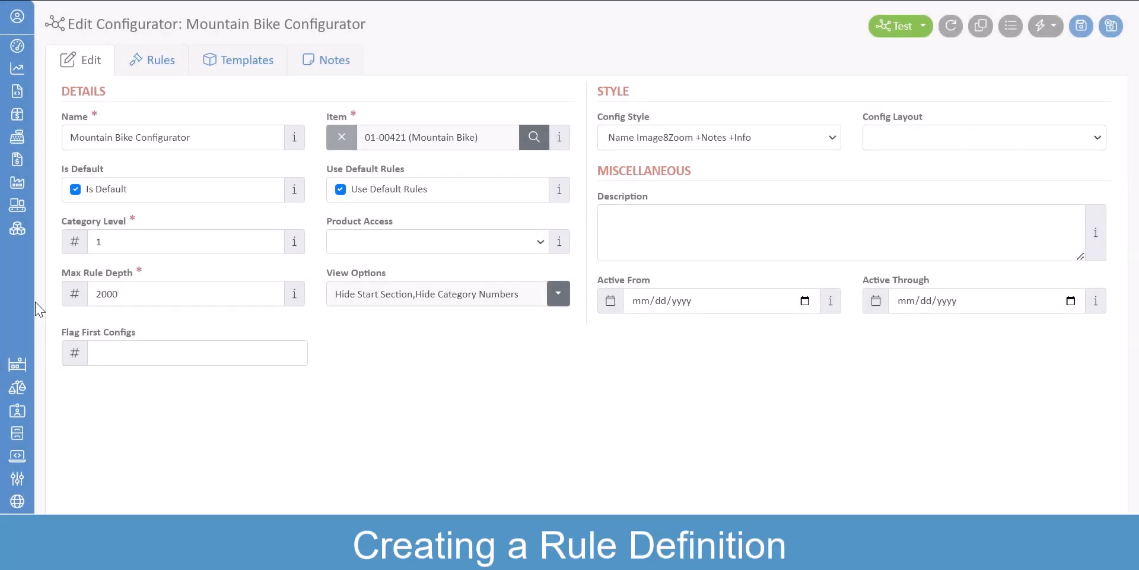
# Create a new rule definition named "Mountain Bike Rules"
pyautogui.moveTo(24, 300)
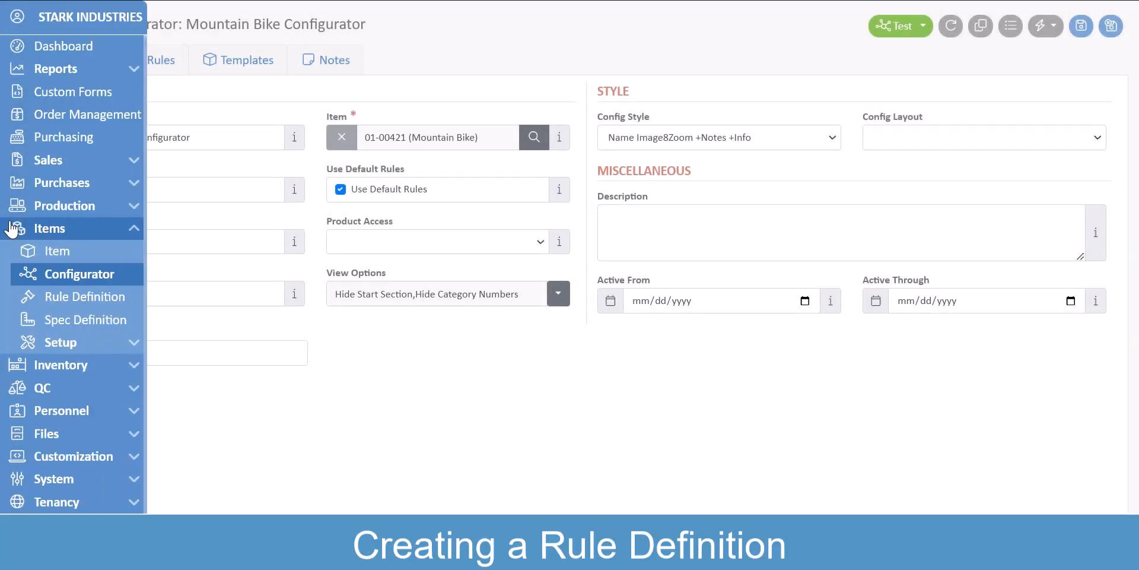
pyautogui.click(143, 300)
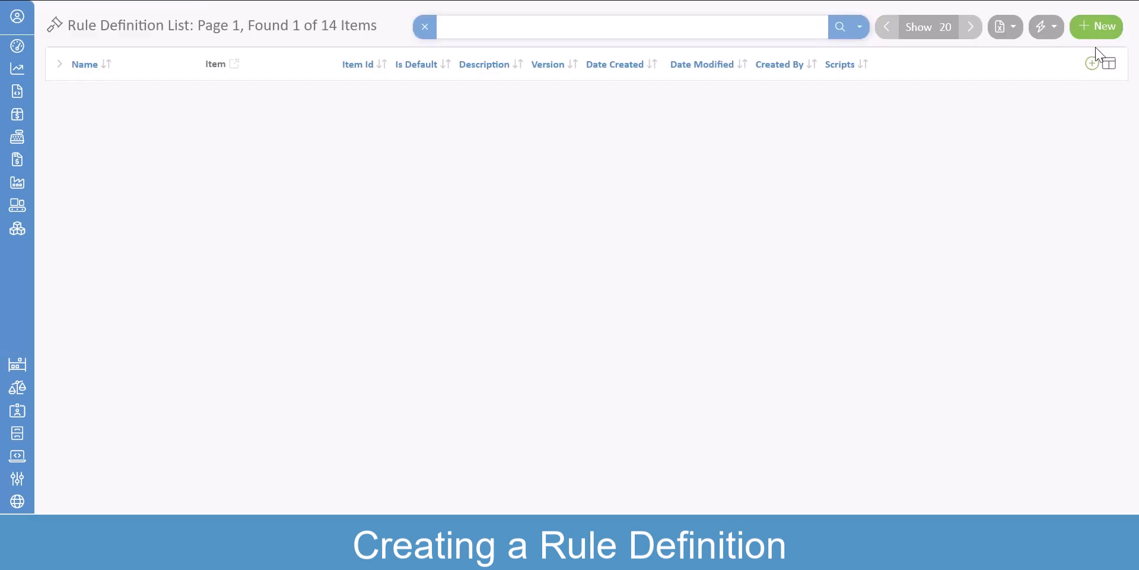
pyautogui.click(1098, 27)
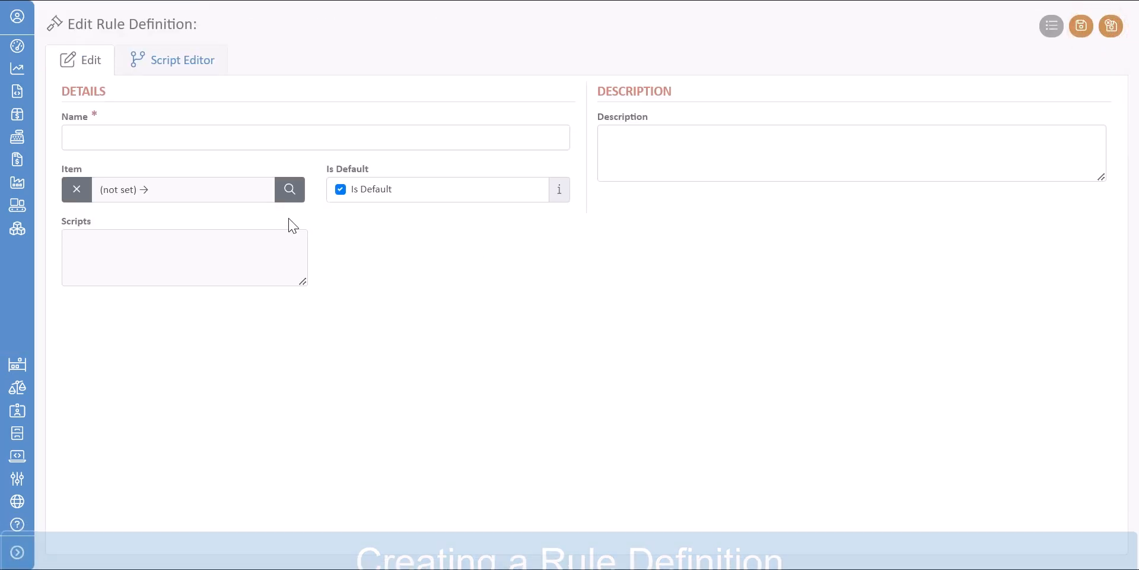
pyautogui.click(188, 141)
pyautogui.write('Mountain Bike Rules')
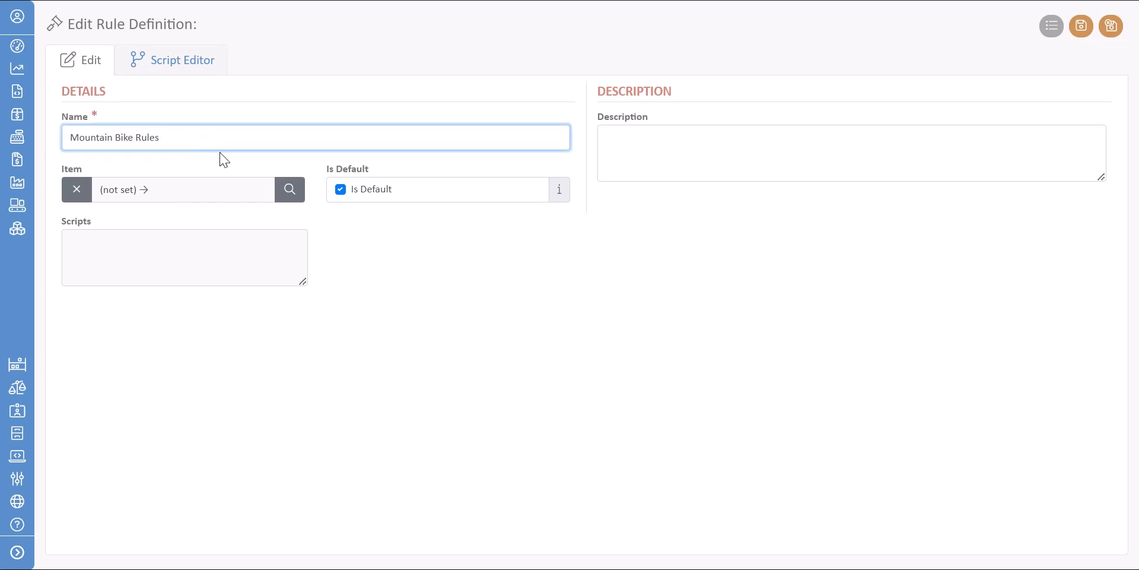
# Link the rule definition to the Mountain Bike item with part number 01-00421 and show its items
pyautogui.click(290, 189)
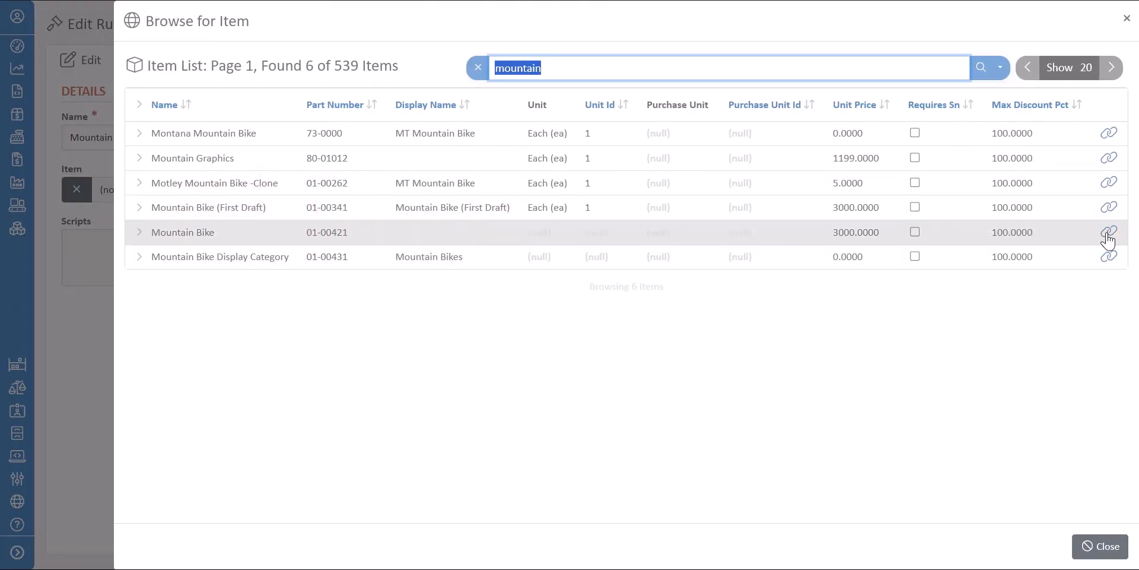
pyautogui.click(1106, 234)
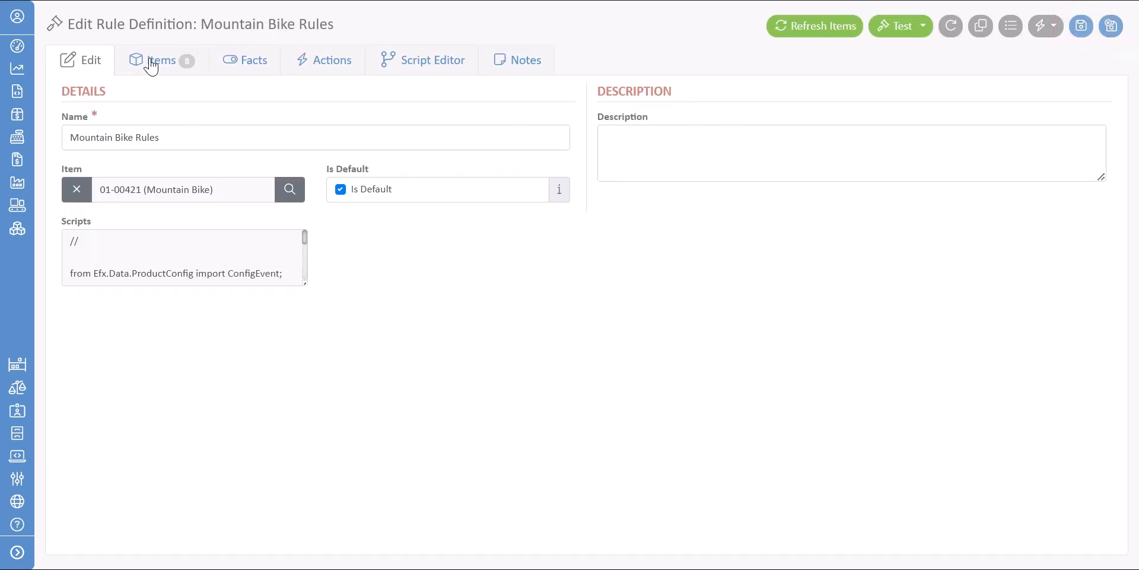
pyautogui.click(152, 65)
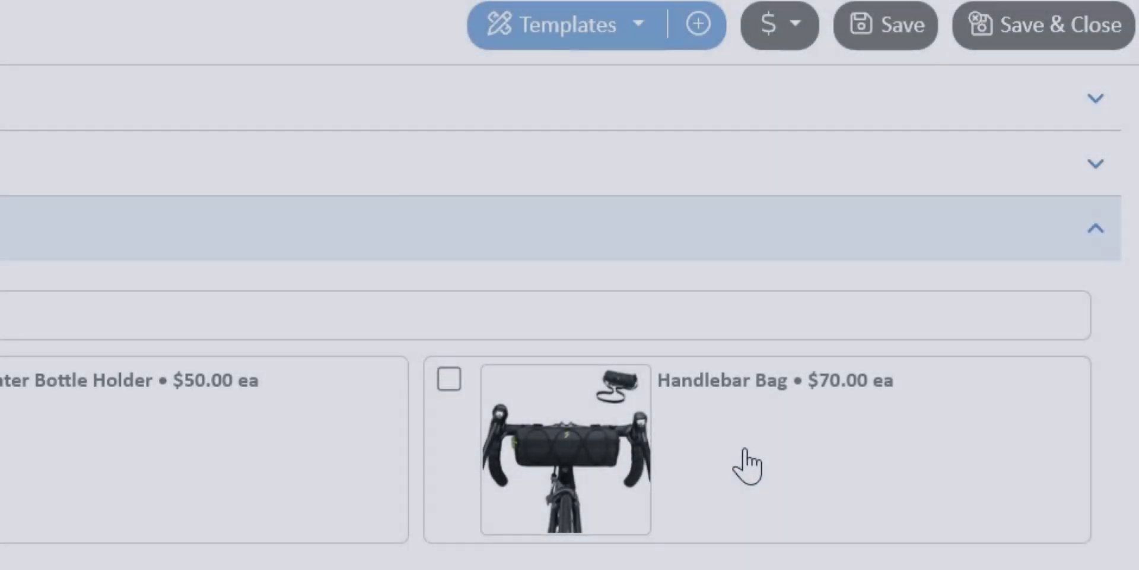
# Pick the Handlebar Bag accessory in the configurator and examine the message it triggers
pyautogui.click(744, 448)
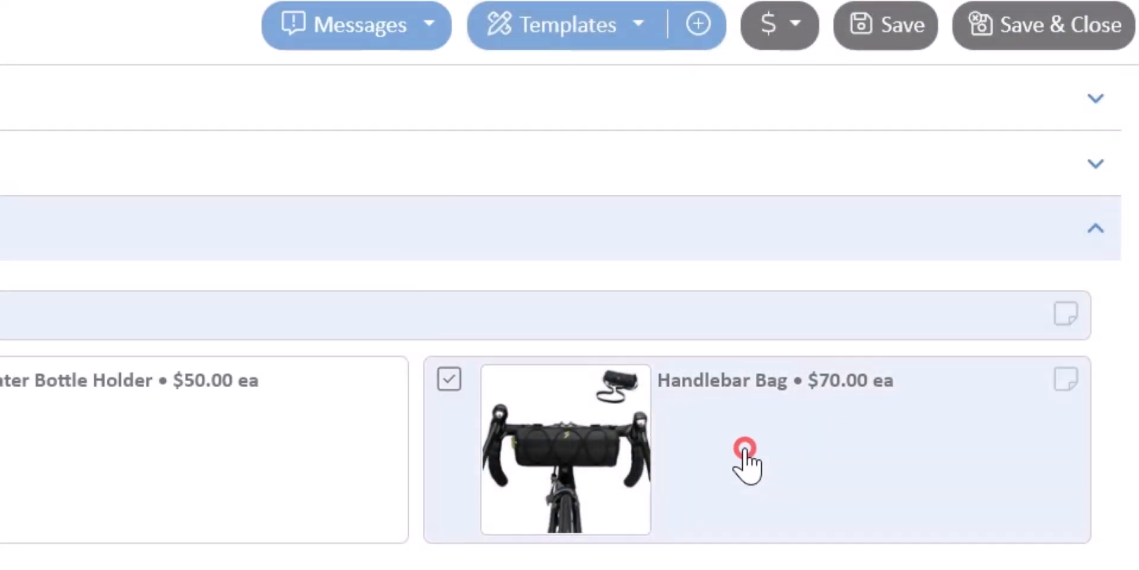
pyautogui.click(379, 31)
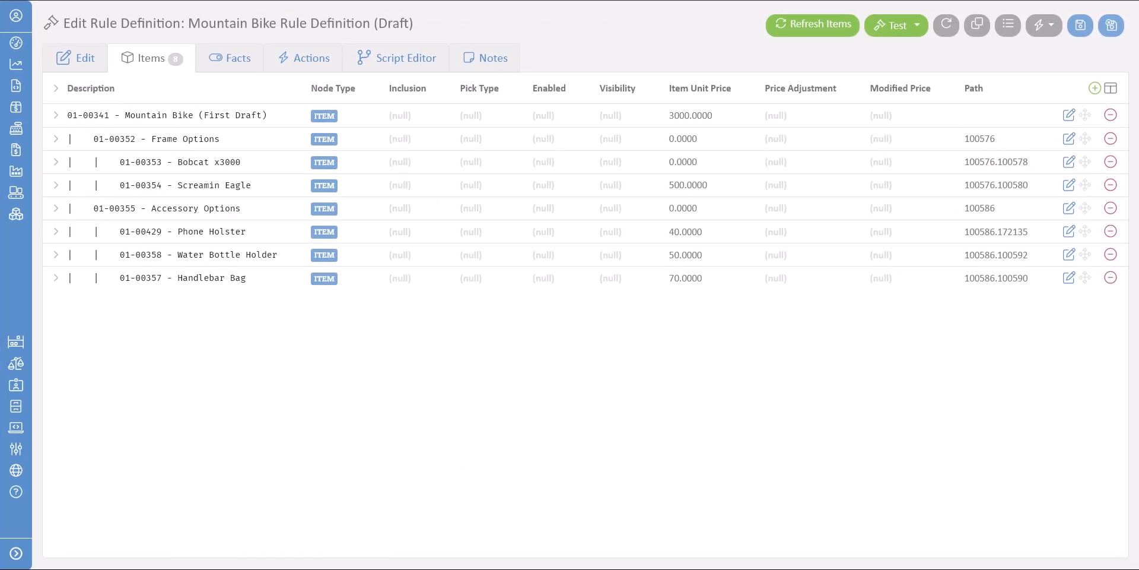
# Add a fact to the draft rule definition that checks whether accessory_options.handlebar_bag Is Picked, and save the definition
pyautogui.click(217, 62)
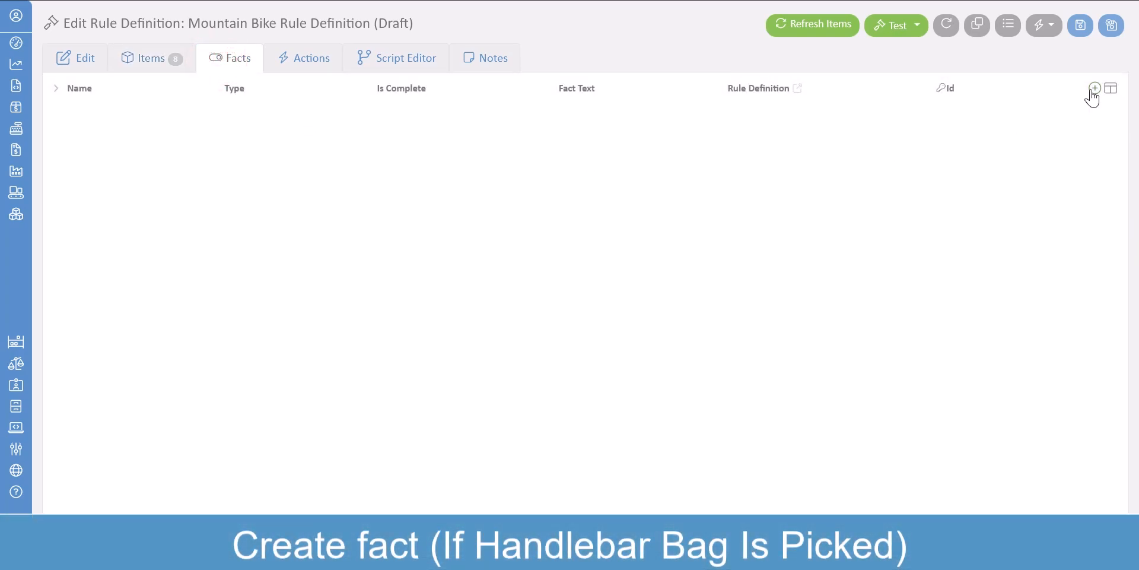
pyautogui.click(1094, 88)
pyautogui.click(1082, 103)
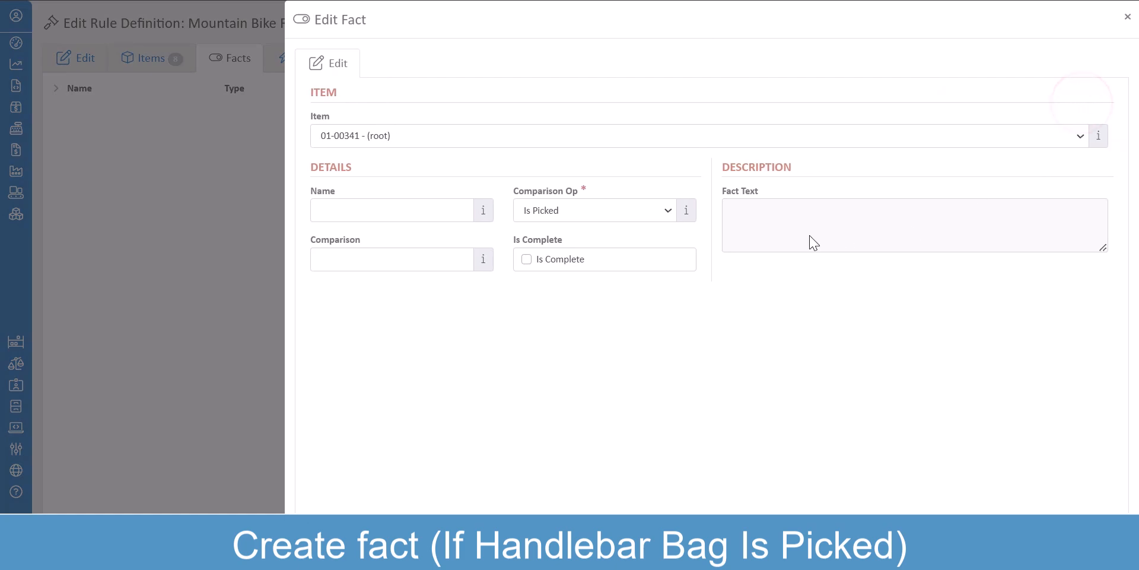
pyautogui.click(600, 140)
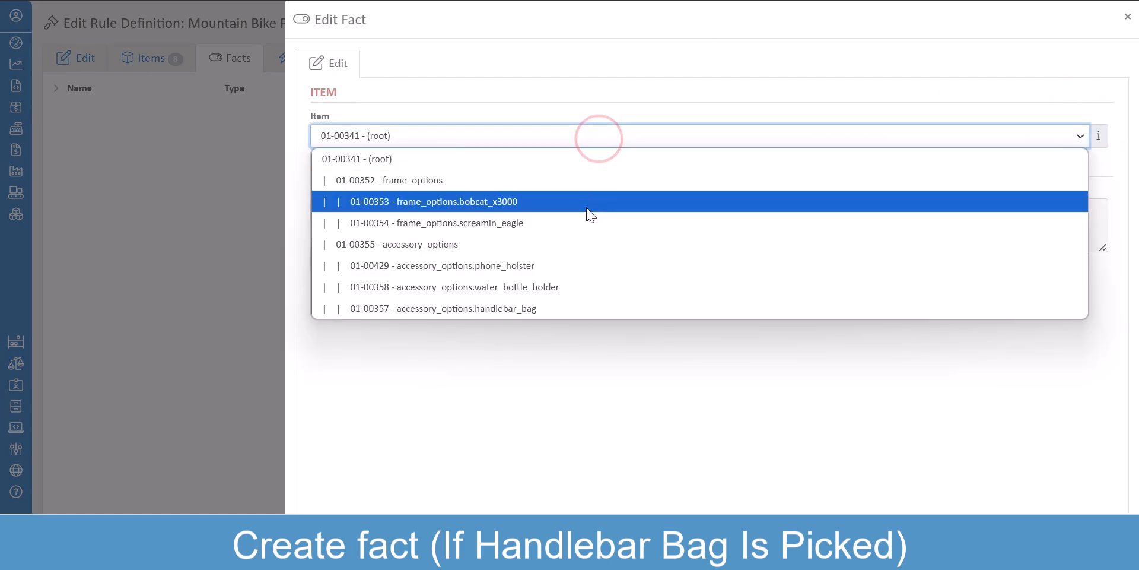
pyautogui.click(564, 312)
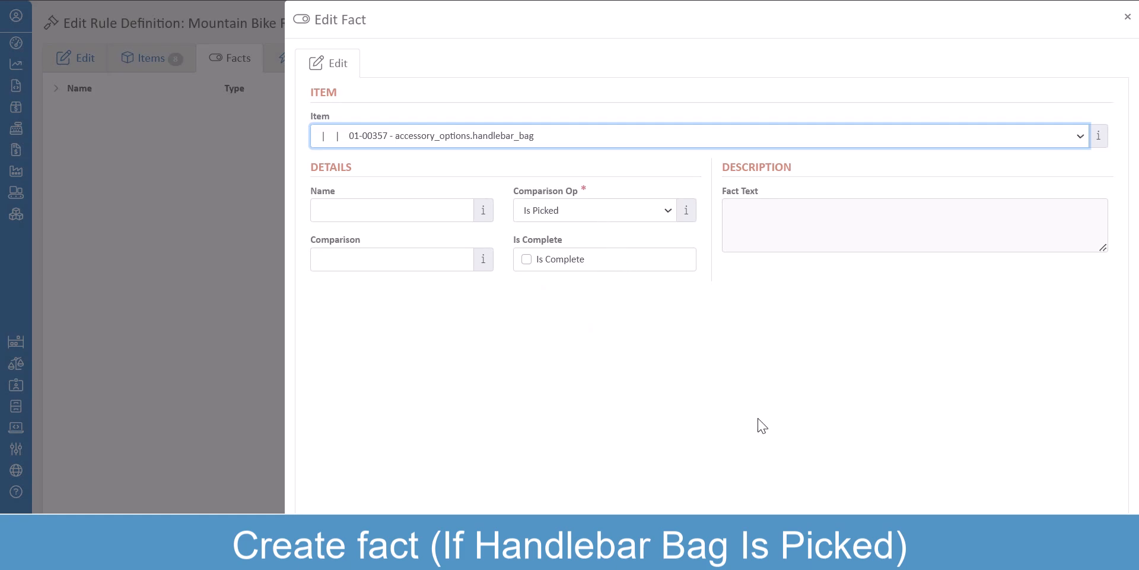
pyautogui.click(1044, 545)
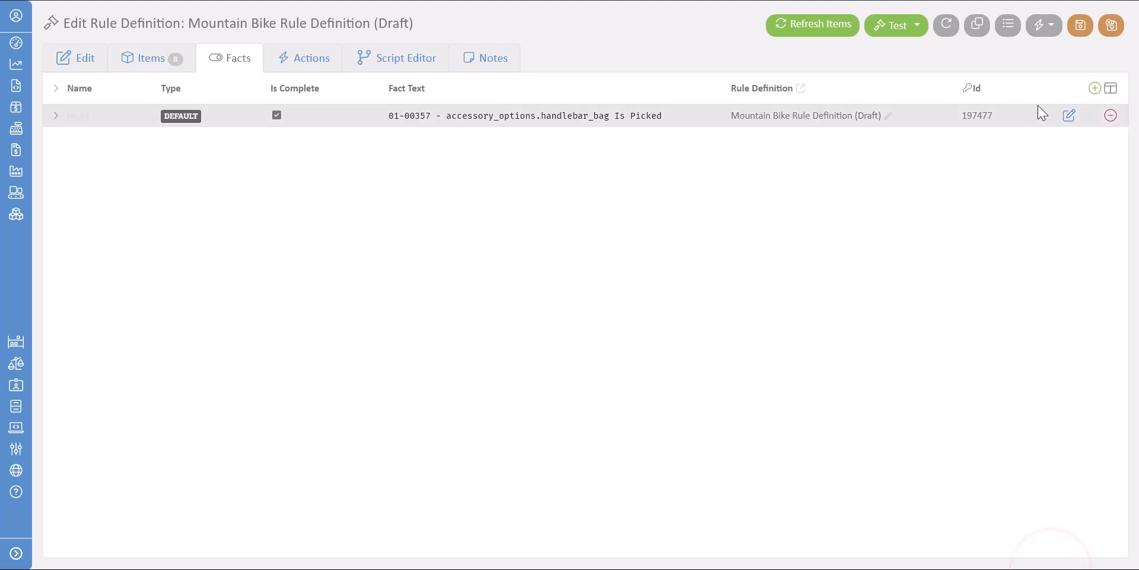
pyautogui.click(1079, 26)
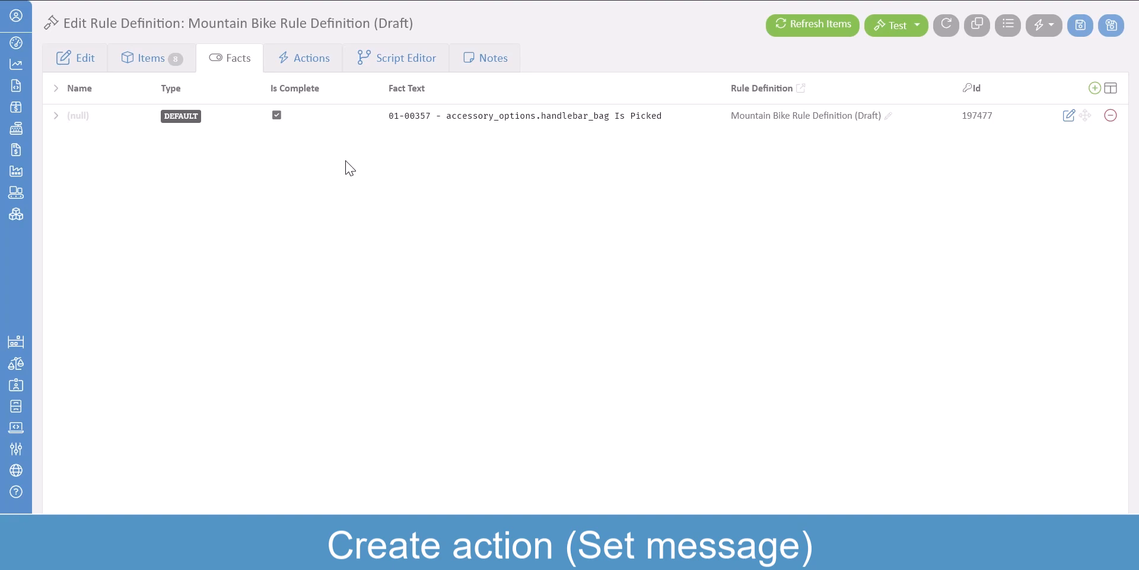
# Start a new action conditioned on the fact that accessory_options.handlebar_bag Is Picked
pyautogui.click(319, 60)
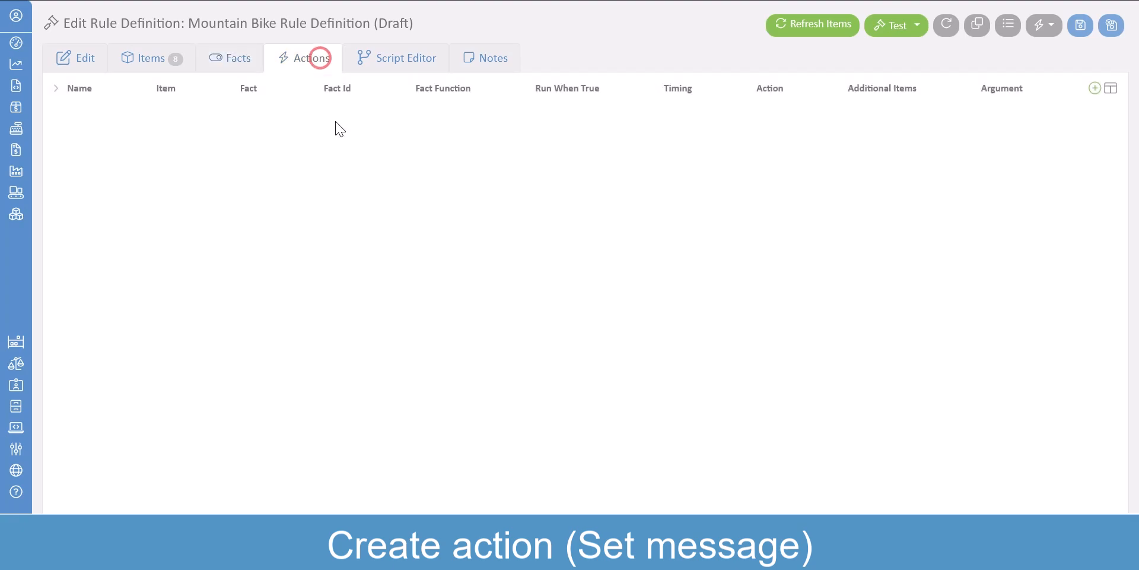
pyautogui.click(1095, 89)
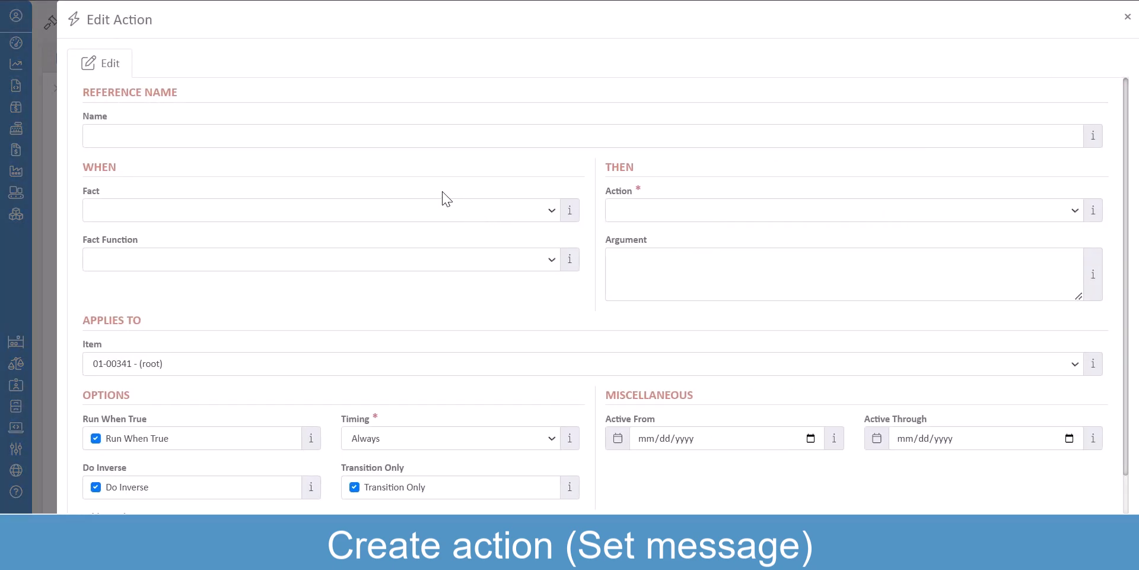
pyautogui.click(439, 211)
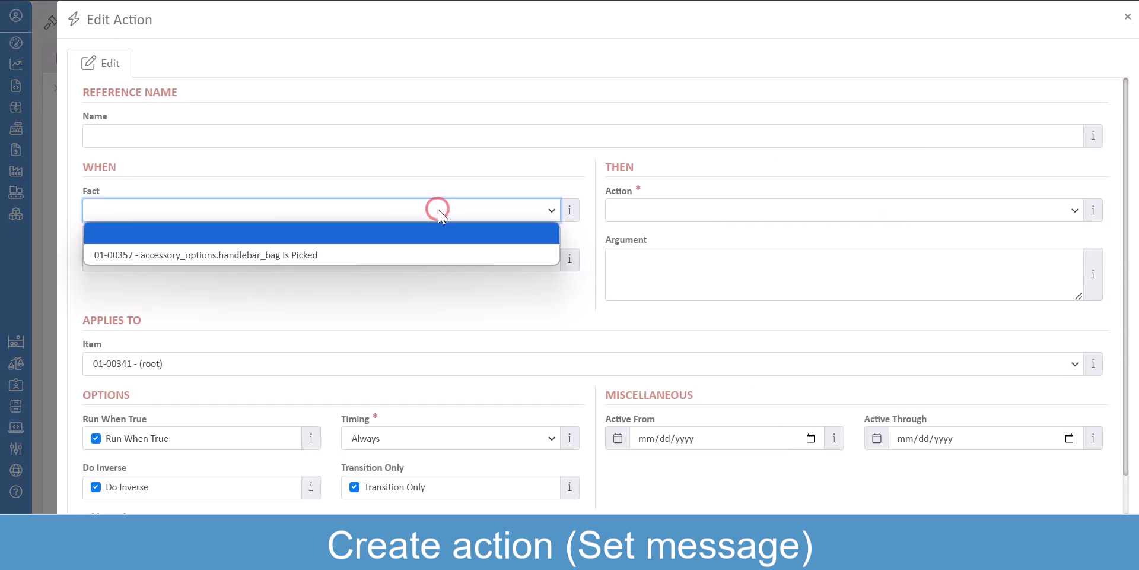
pyautogui.click(422, 256)
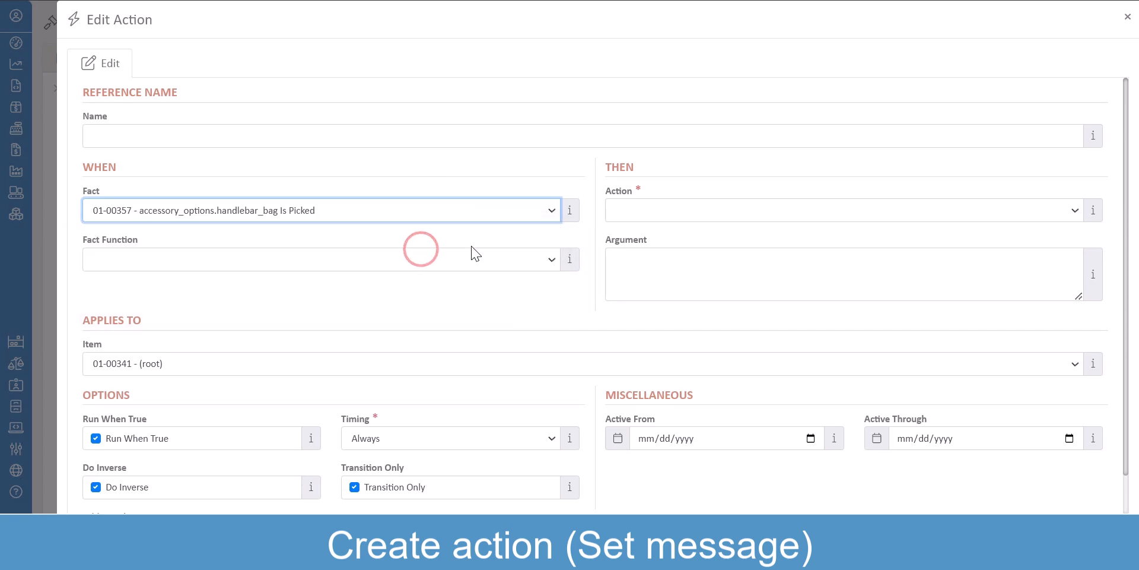
# Make the action Set Message with the argument "Handlebar Bag is selected. No other handlebar accessories will fit while this is installed."
pyautogui.click(630, 216)
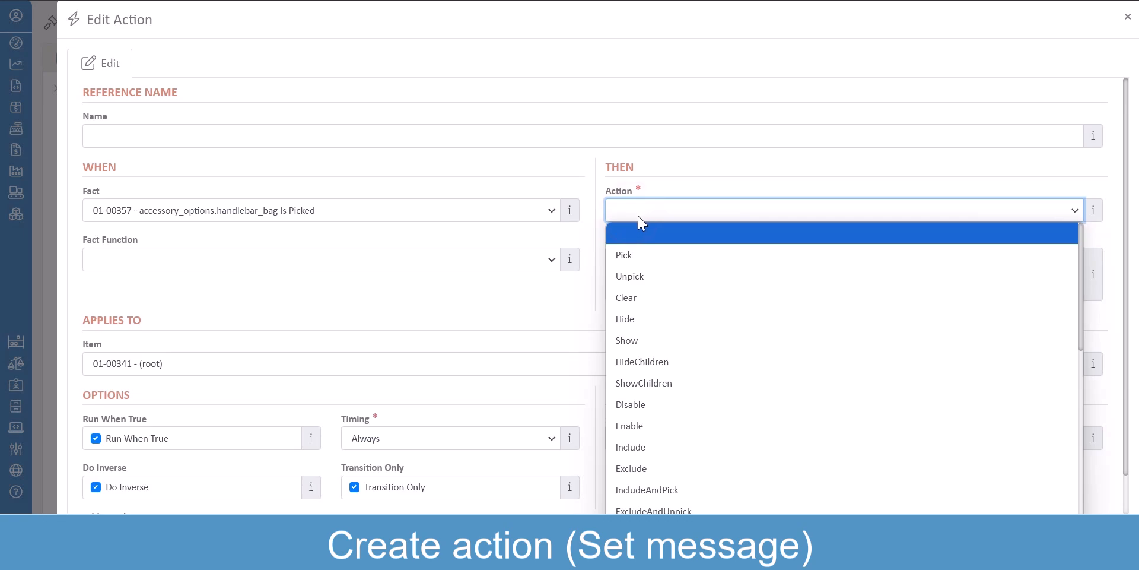
pyautogui.scroll(-5, 659, 308)
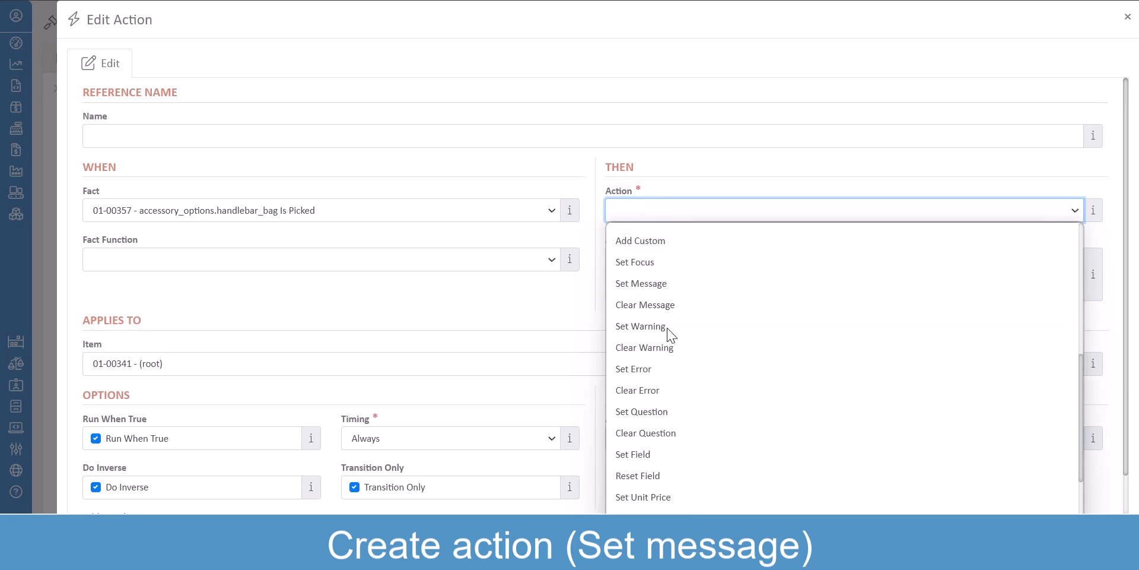
pyautogui.click(670, 287)
pyautogui.click(665, 263)
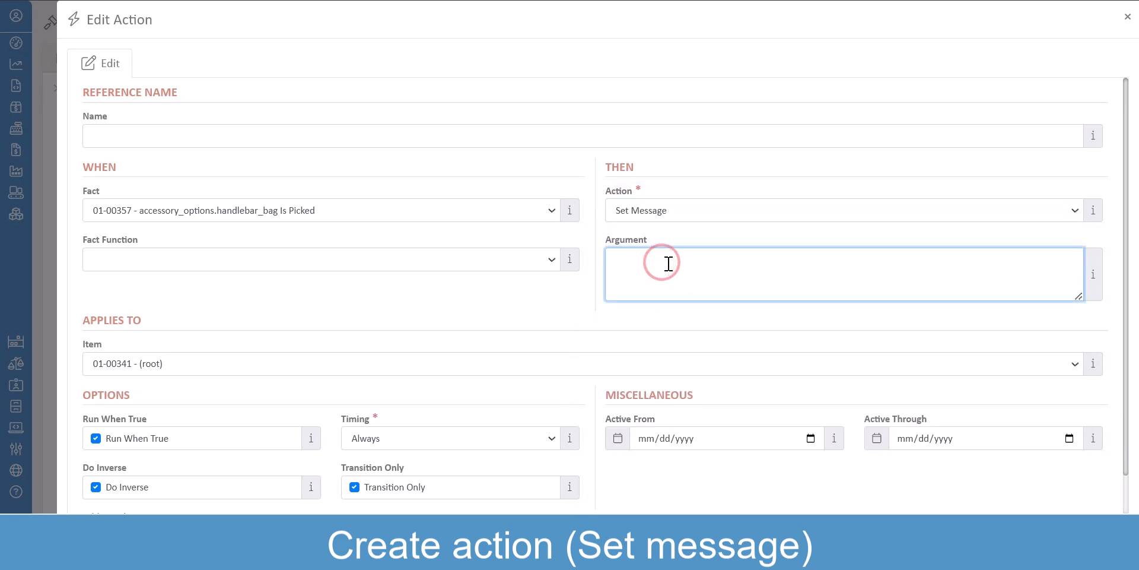
pyautogui.write('Handlebar Bag is selected. No other handlebar accessories will fit while this is installed.')
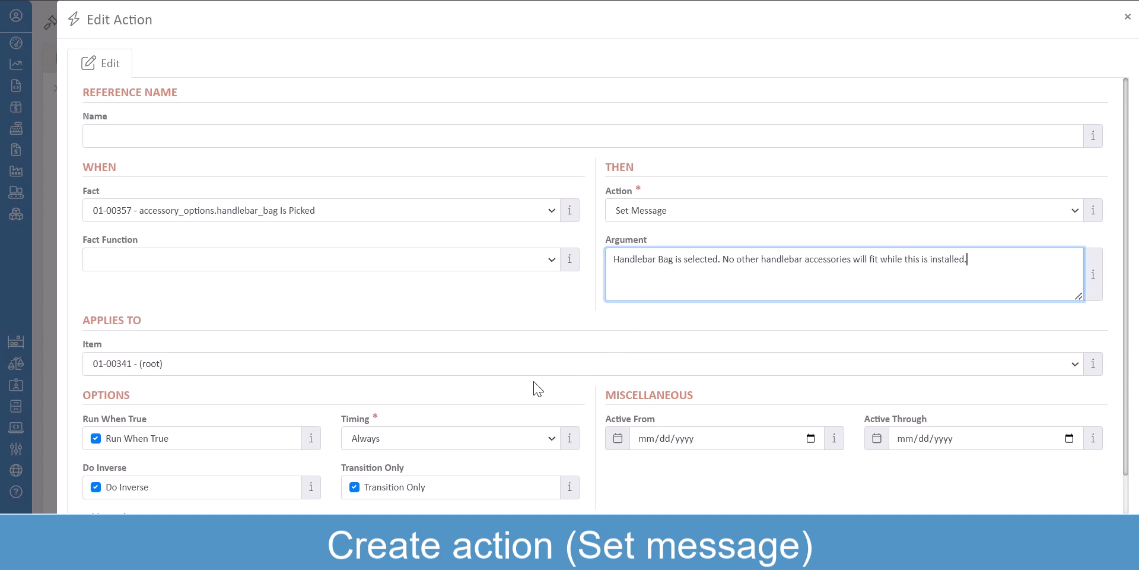
# Apply the action to the accessory_options.handlebar_bag item, accept it and save the rule definition
pyautogui.click(429, 367)
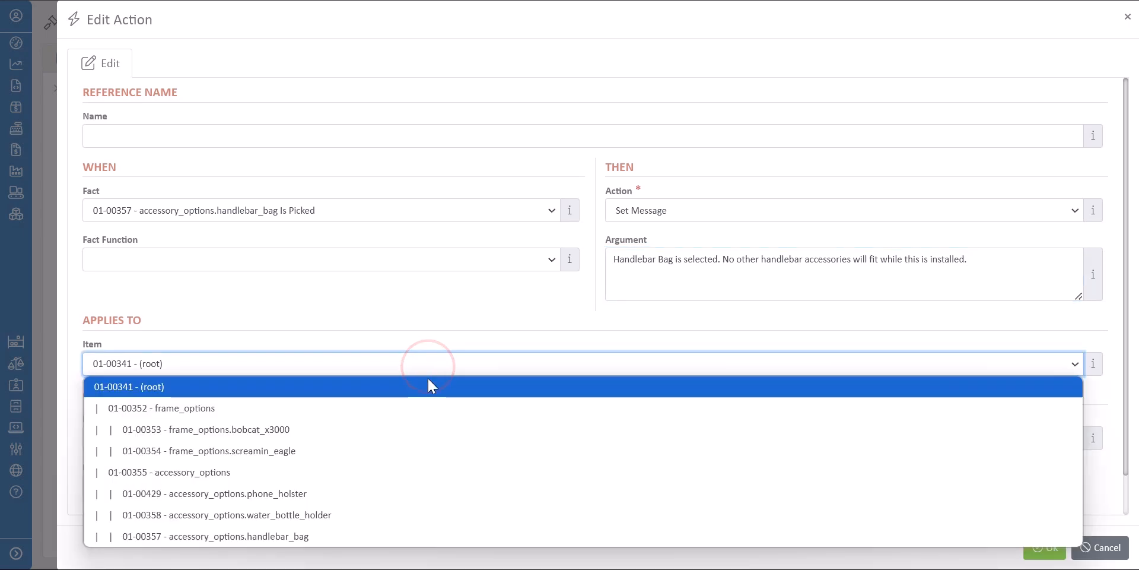
pyautogui.click(389, 534)
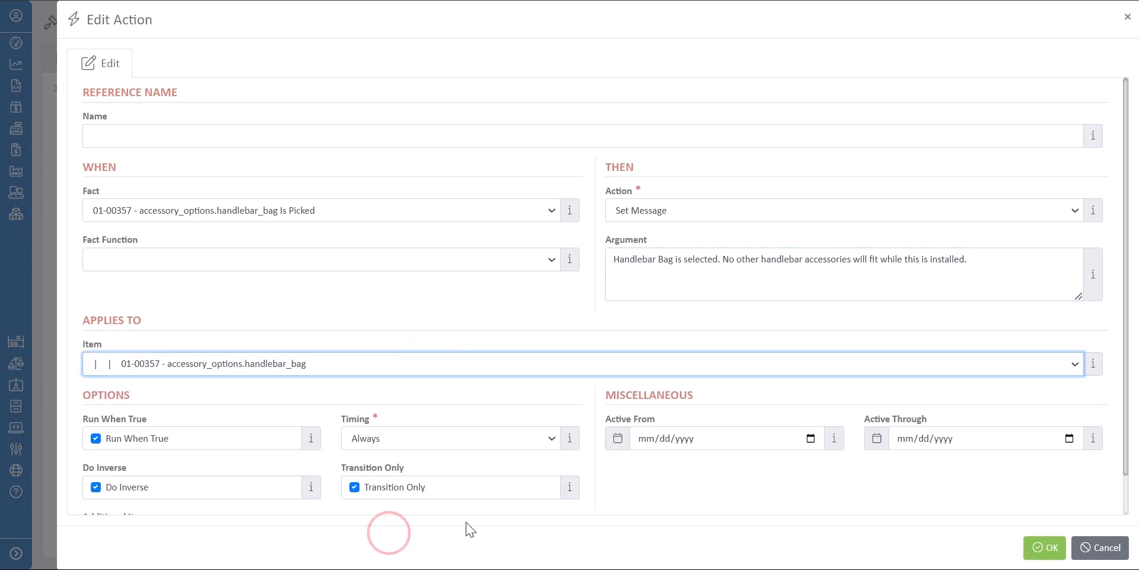
pyautogui.click(1040, 550)
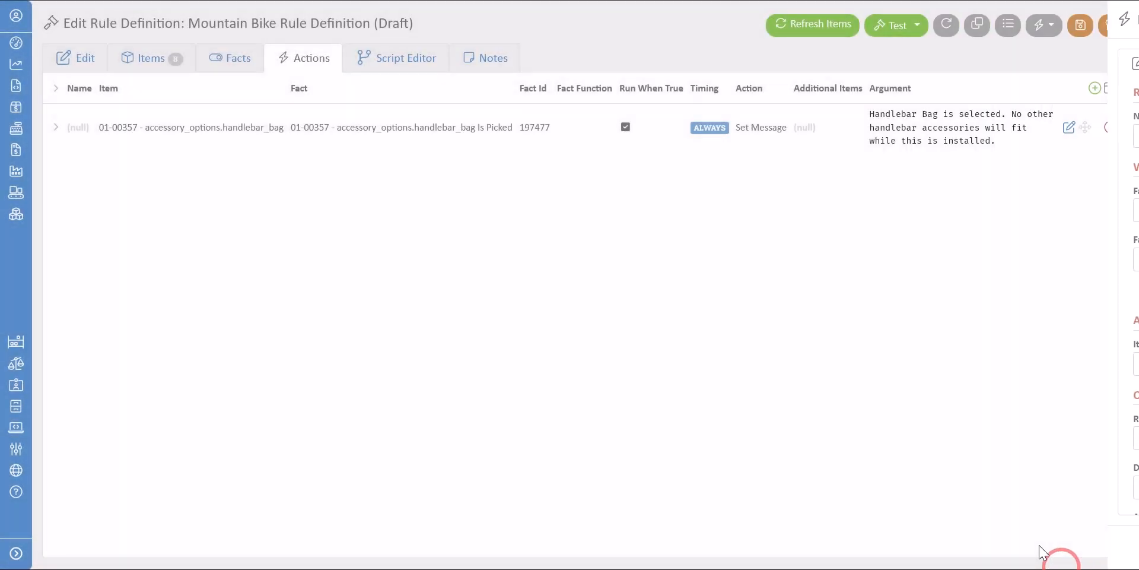
pyautogui.click(1080, 27)
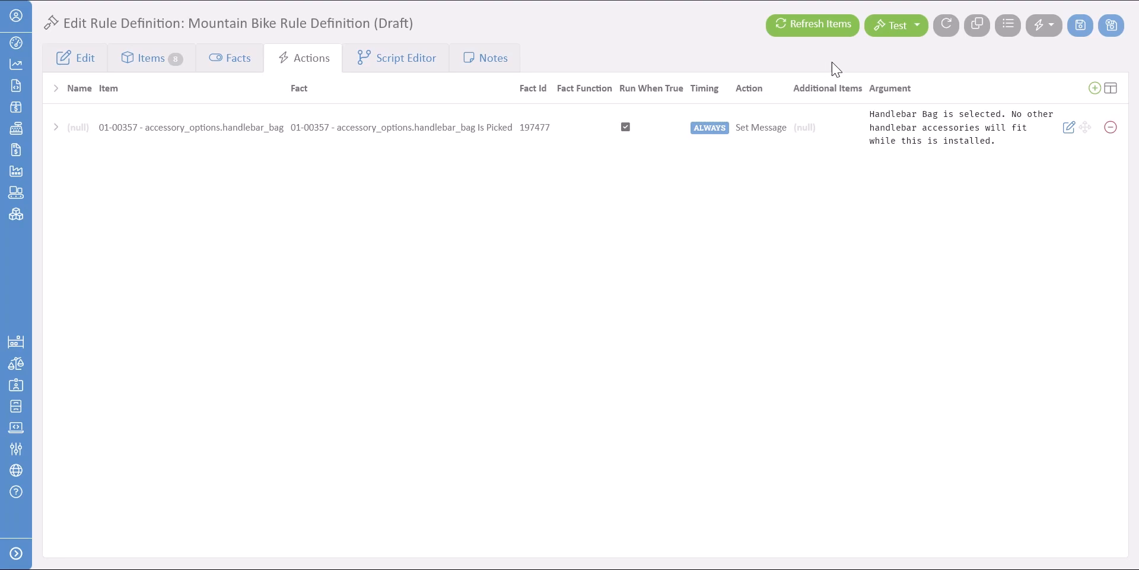
# Test the draft rules with the Screamin Eagle frame and the Handlebar Bag accessory, and view the resulting messages
pyautogui.click(896, 25)
pyautogui.click(910, 51)
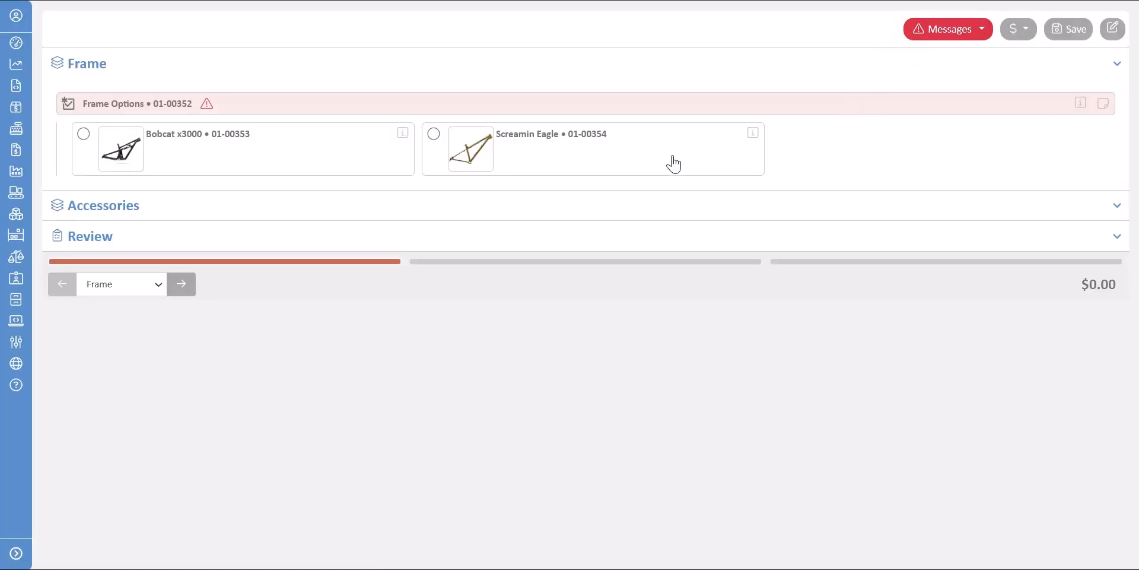
pyautogui.click(673, 159)
pyautogui.click(700, 204)
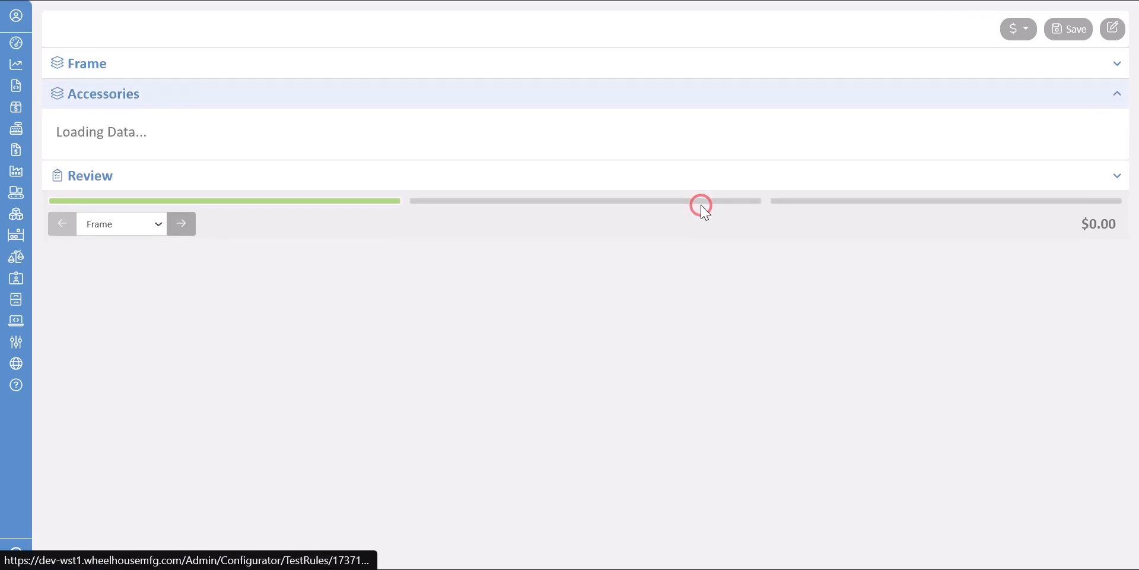
pyautogui.click(895, 191)
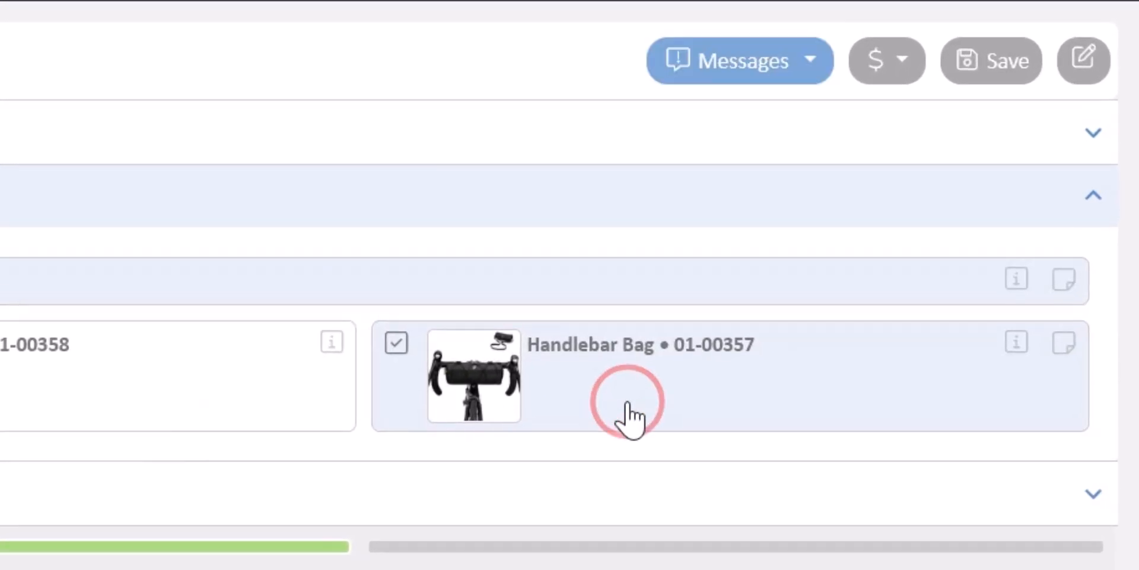
pyautogui.click(759, 68)
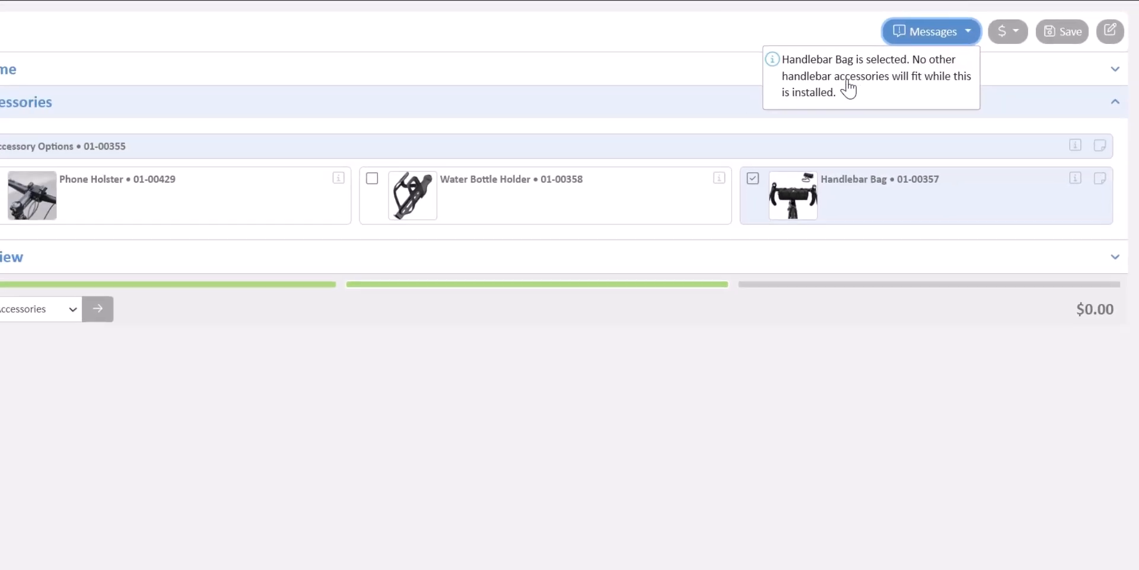
# Check whether the Handlebar Bag message also appears in the Frame section of the test
pyautogui.click(765, 70)
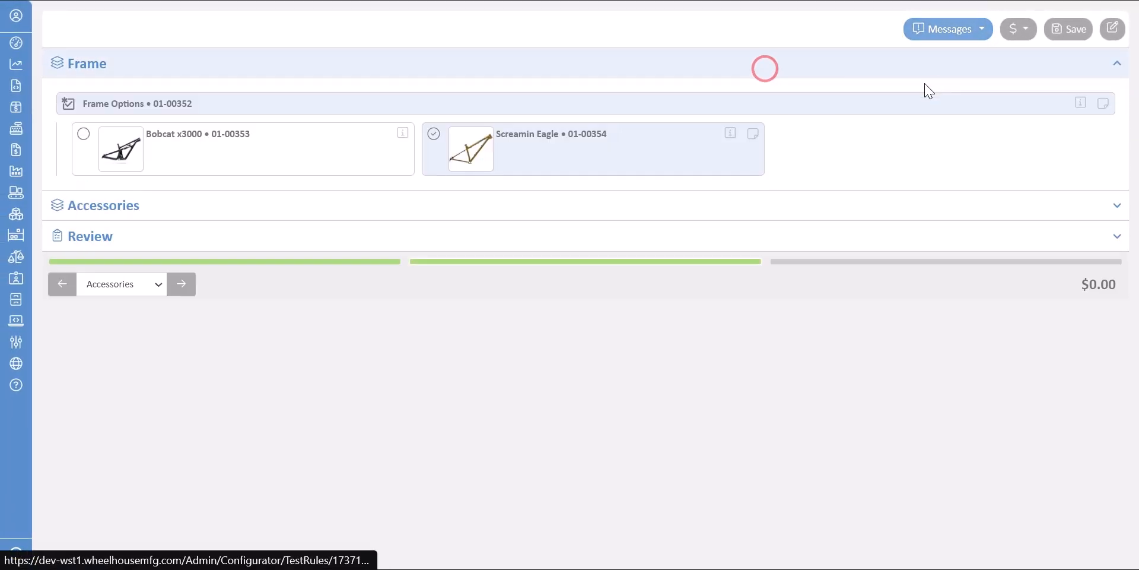
pyautogui.click(948, 29)
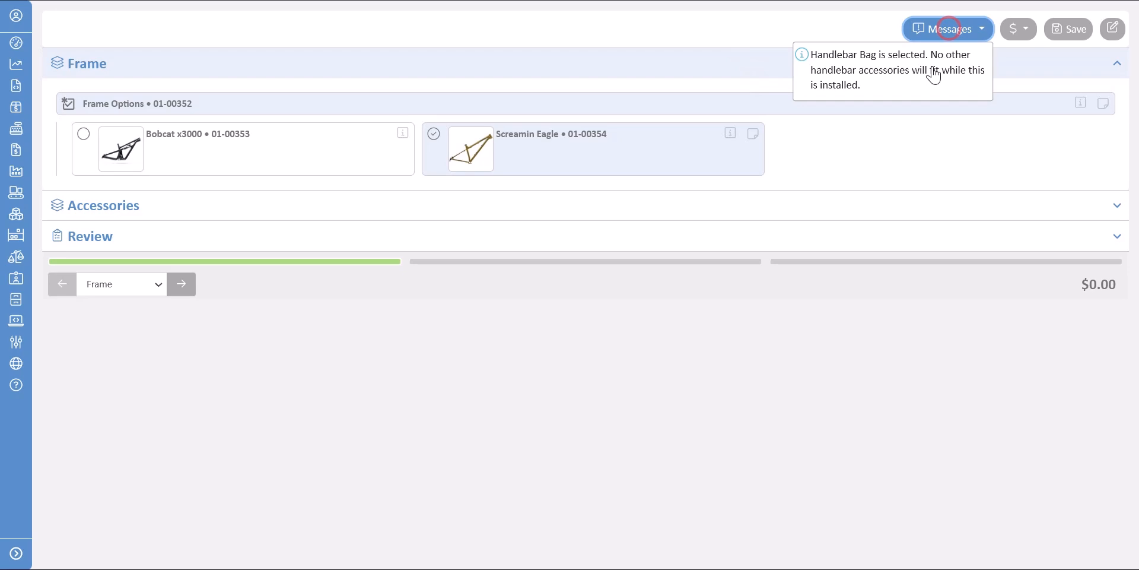
pyautogui.click(896, 80)
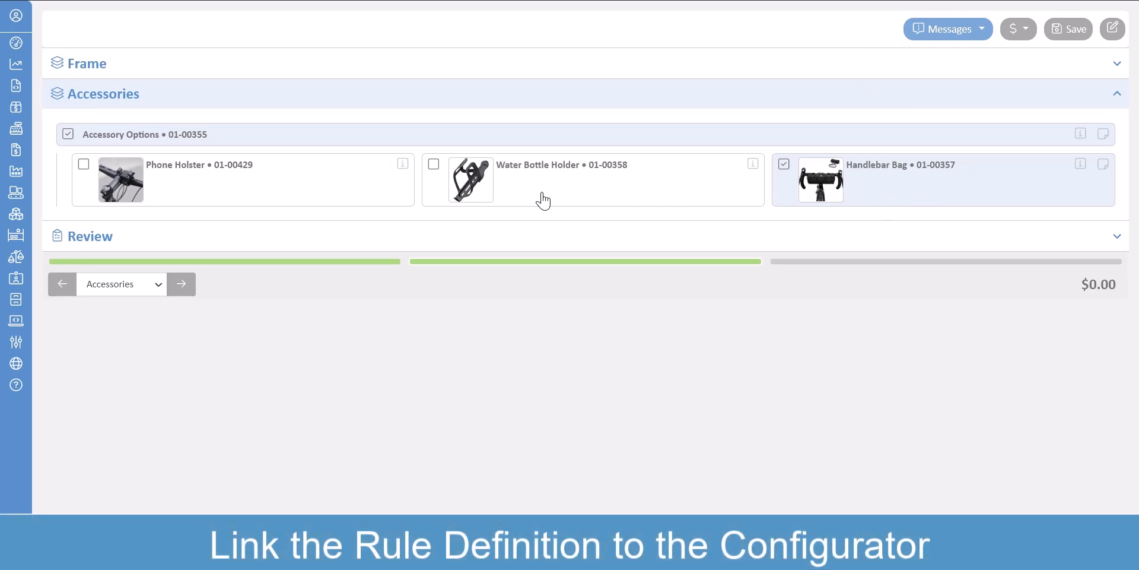
# Open the Mountain Bike Configurator for item 01-00421 from the configurator list
pyautogui.moveTo(47, 205)
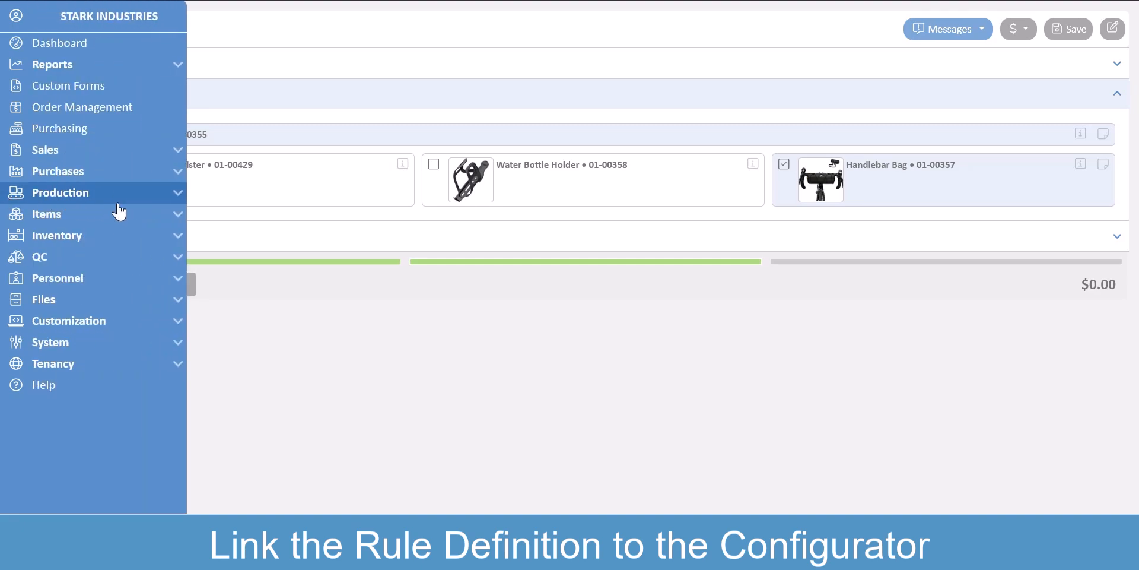
pyautogui.click(140, 213)
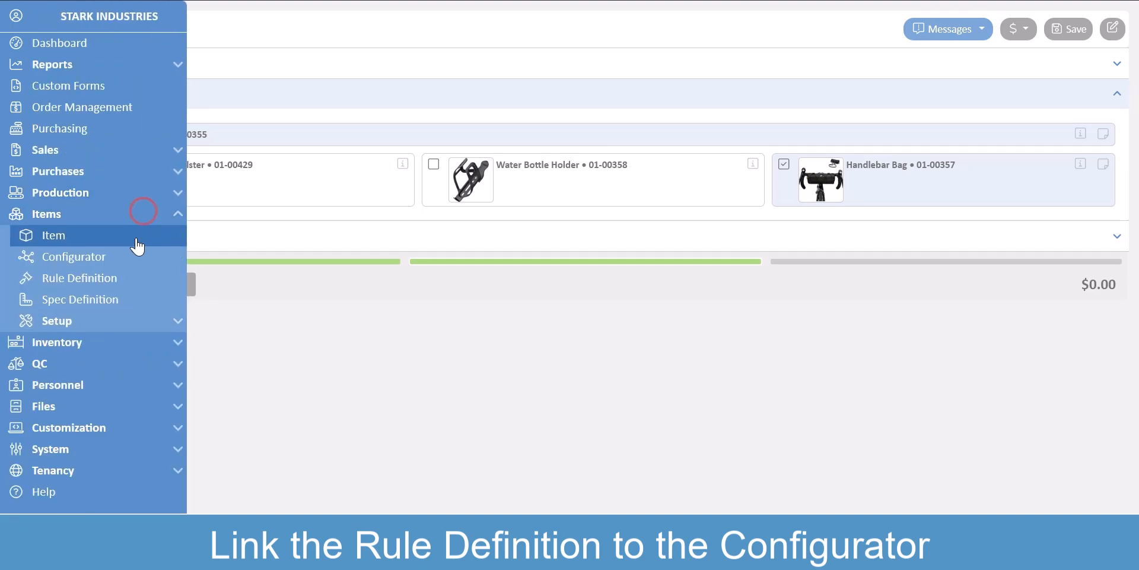
pyautogui.click(131, 259)
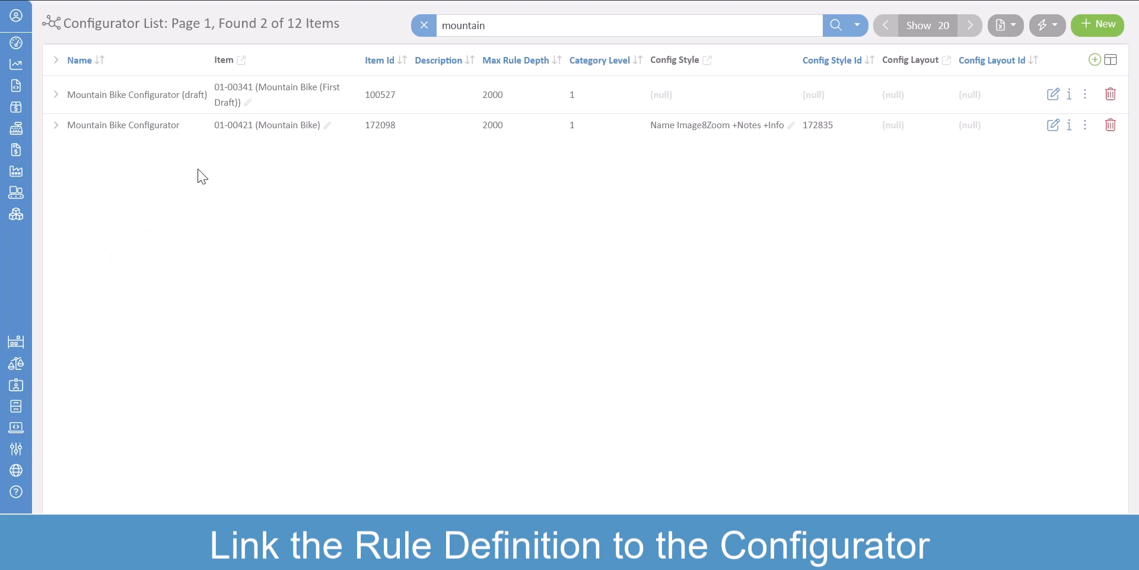
pyautogui.click(190, 128)
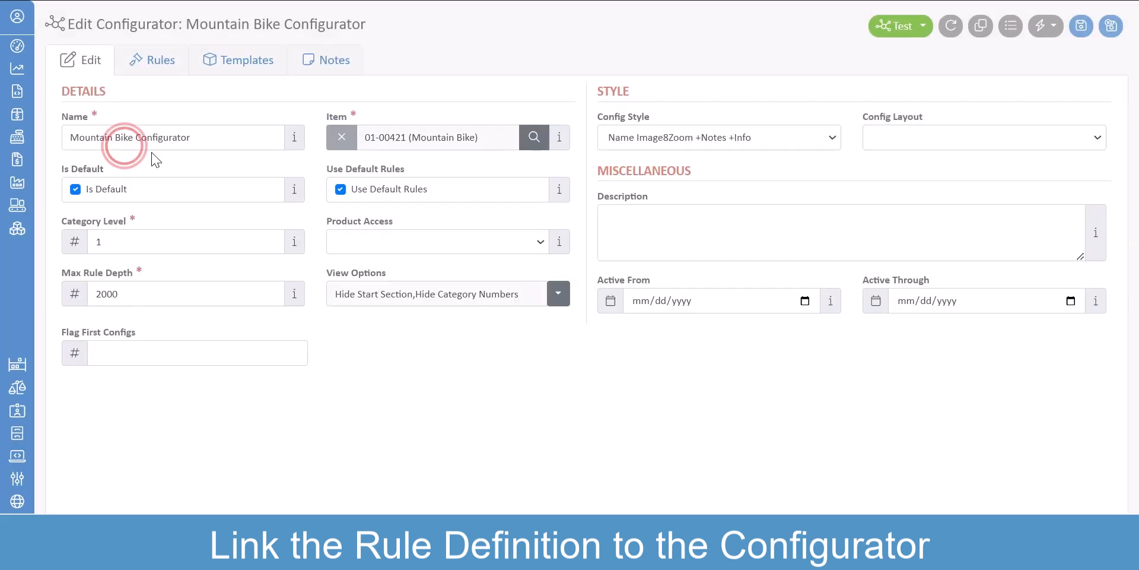
# Link the Mountain Bike Rules rule definition to the configurator and save it
pyautogui.click(157, 61)
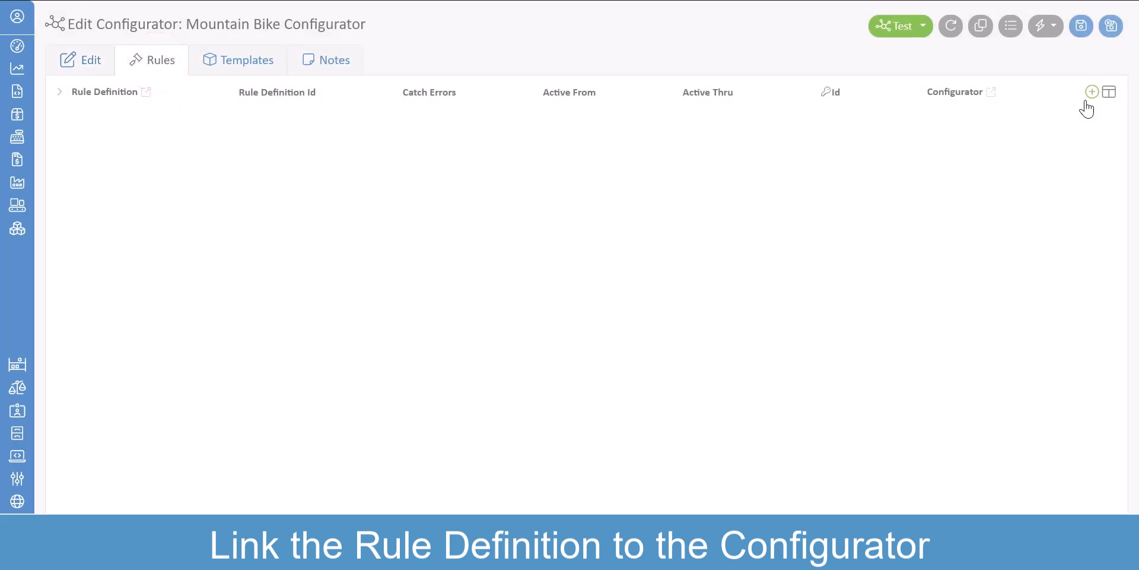
pyautogui.click(1091, 92)
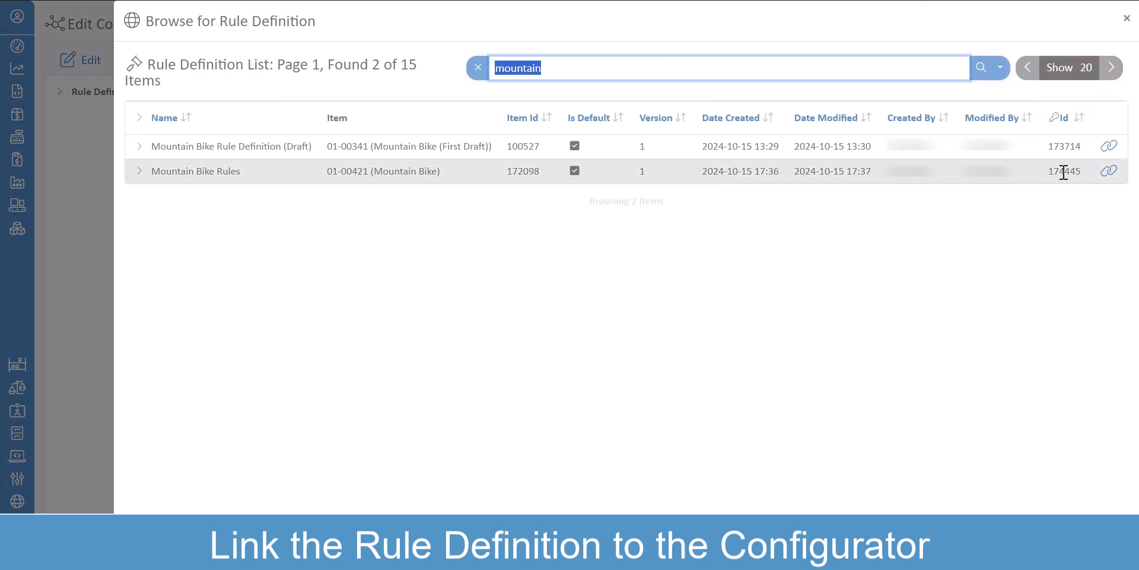
pyautogui.click(1110, 172)
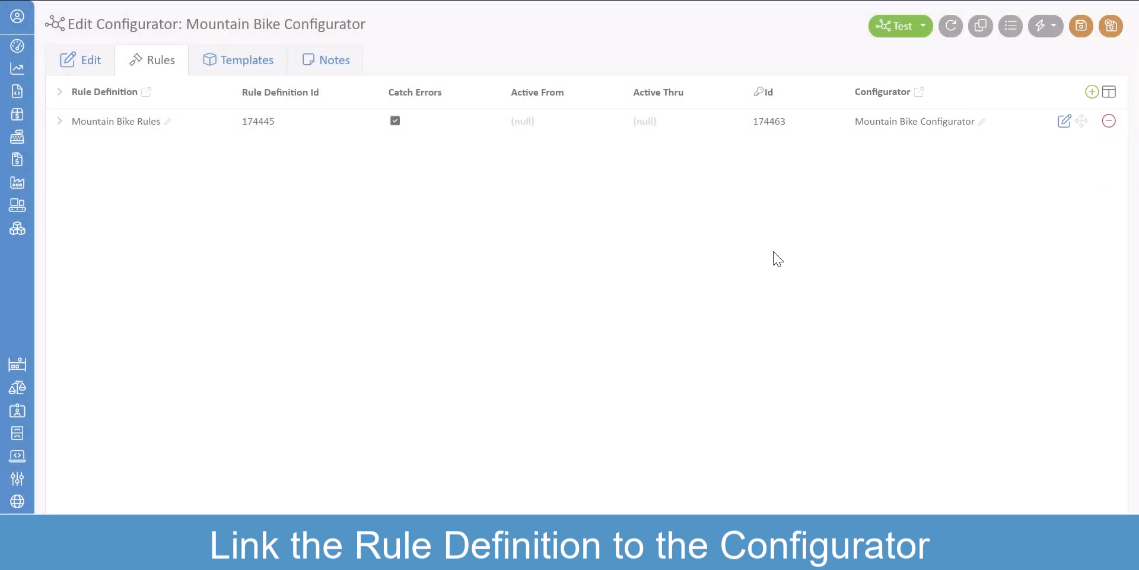
pyautogui.click(1080, 30)
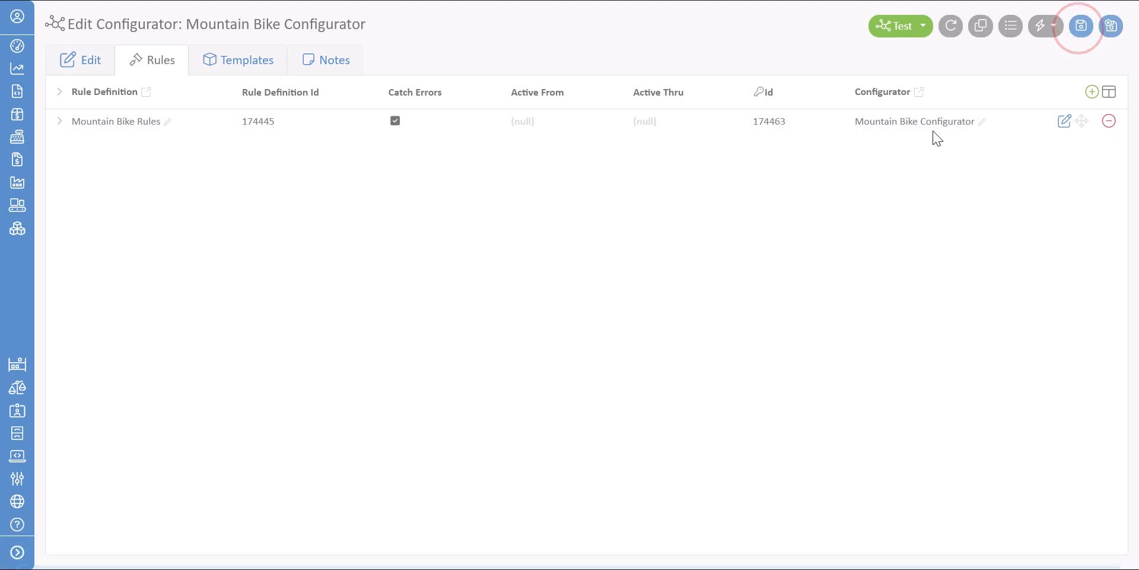
# Test the configurator with no customer, choosing the Bobcat x3000 frame and the Handlebar Bag, and view the messages
pyautogui.click(906, 29)
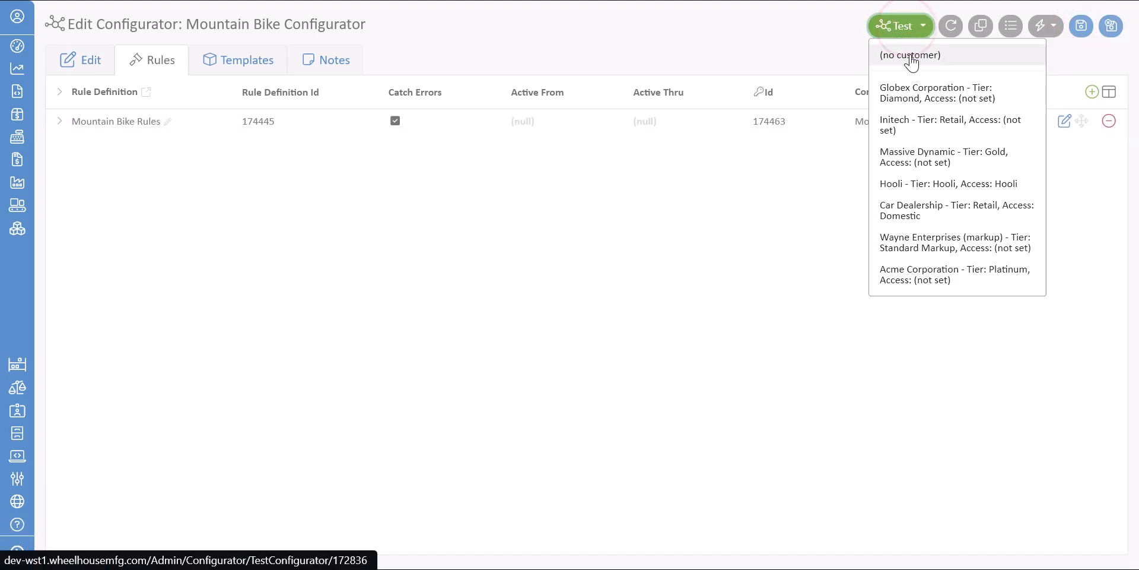
pyautogui.click(910, 55)
pyautogui.click(330, 242)
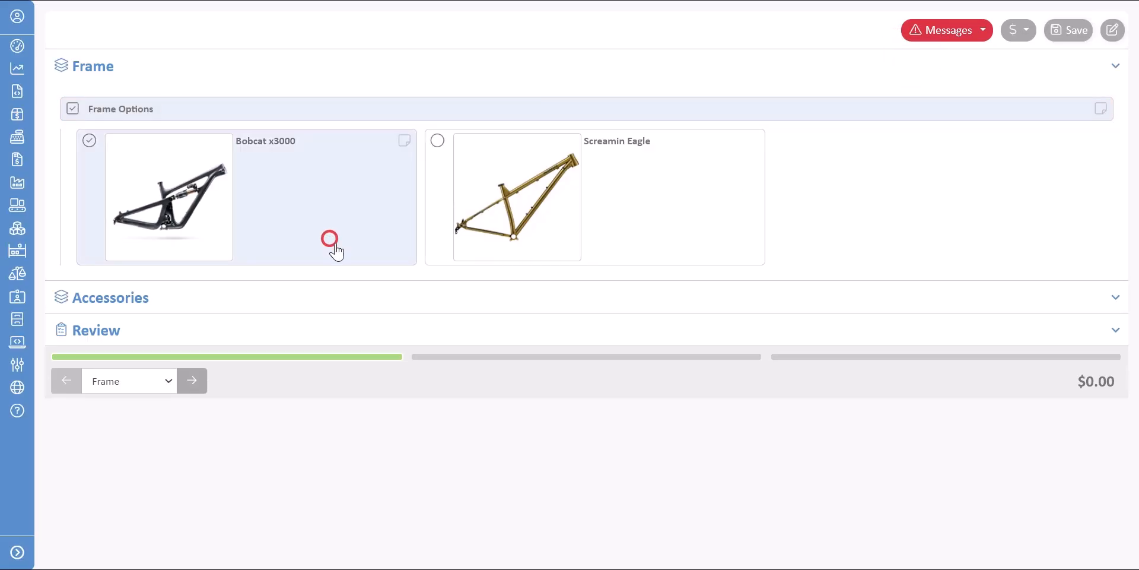
pyautogui.click(367, 291)
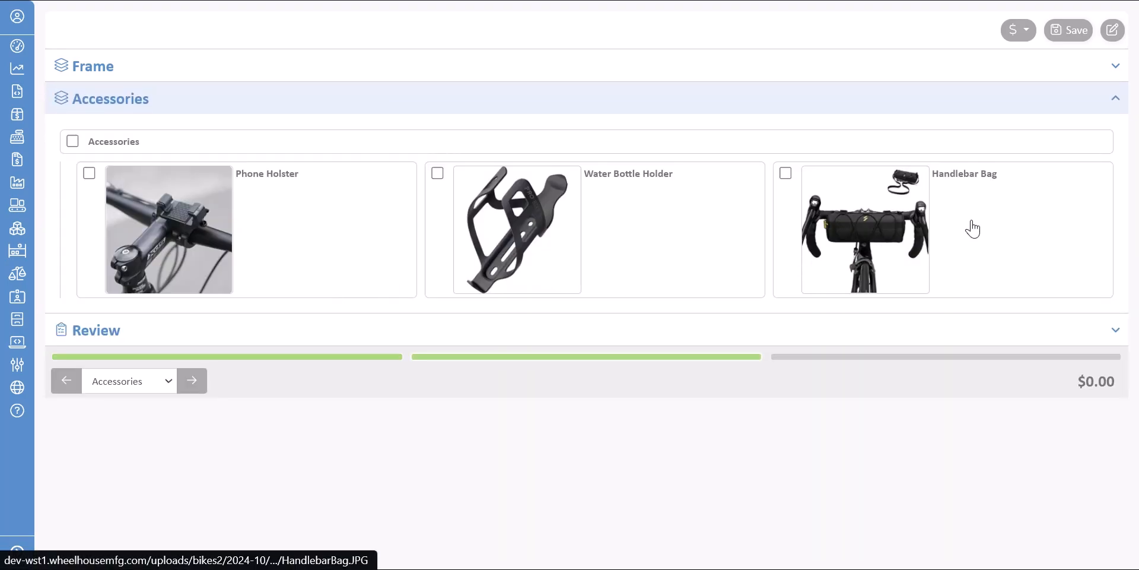
pyautogui.click(972, 220)
pyautogui.click(958, 33)
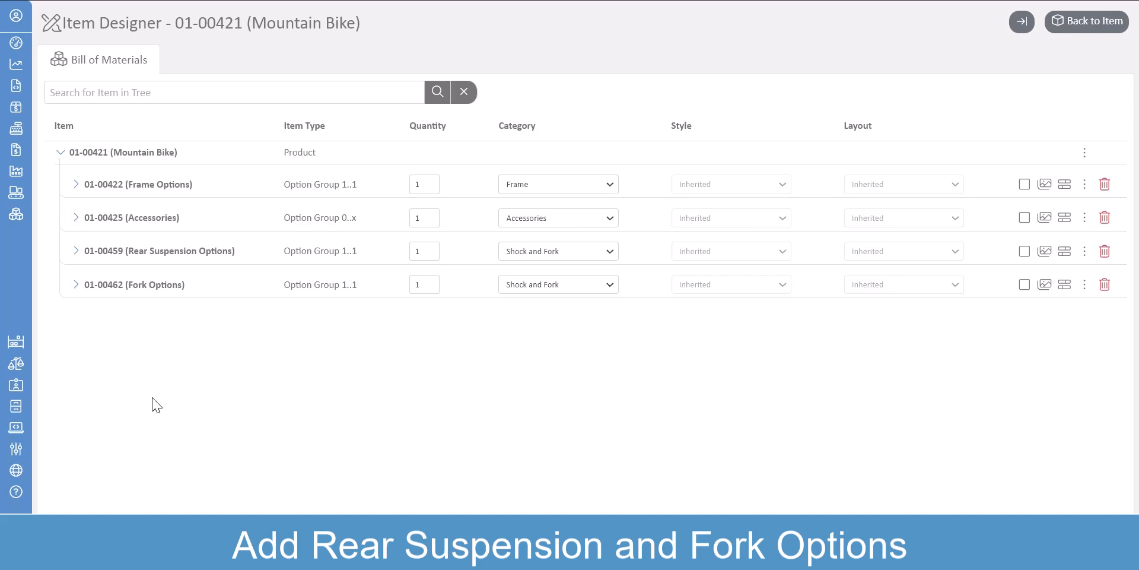
# Examine the options inside the Rear Suspension Options and Fork Options groups of the Mountain Bike bill of materials, and collapse both groups
pyautogui.click(75, 250)
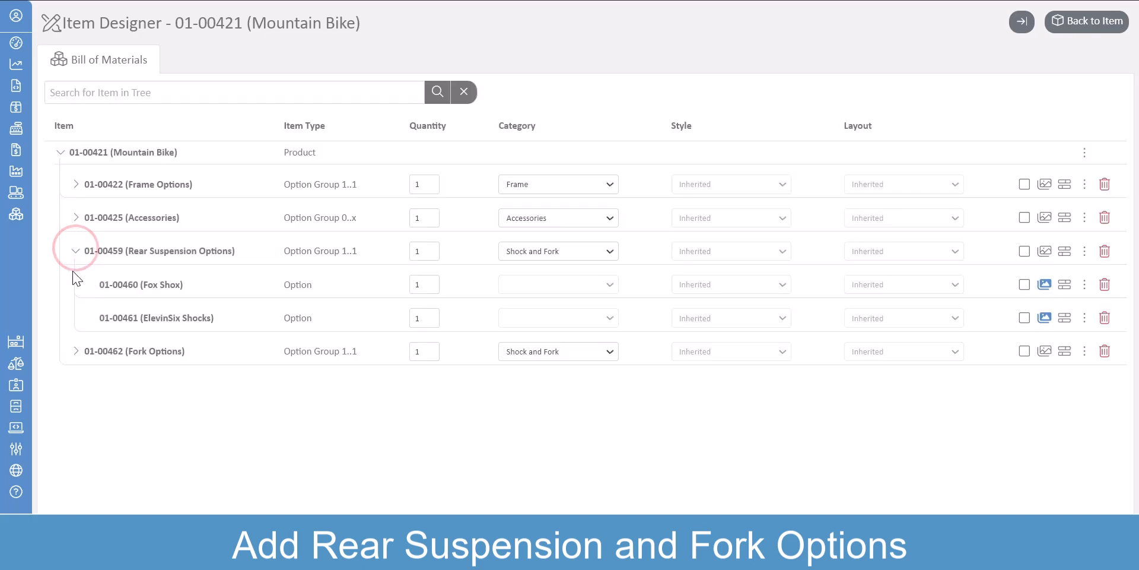
pyautogui.click(75, 351)
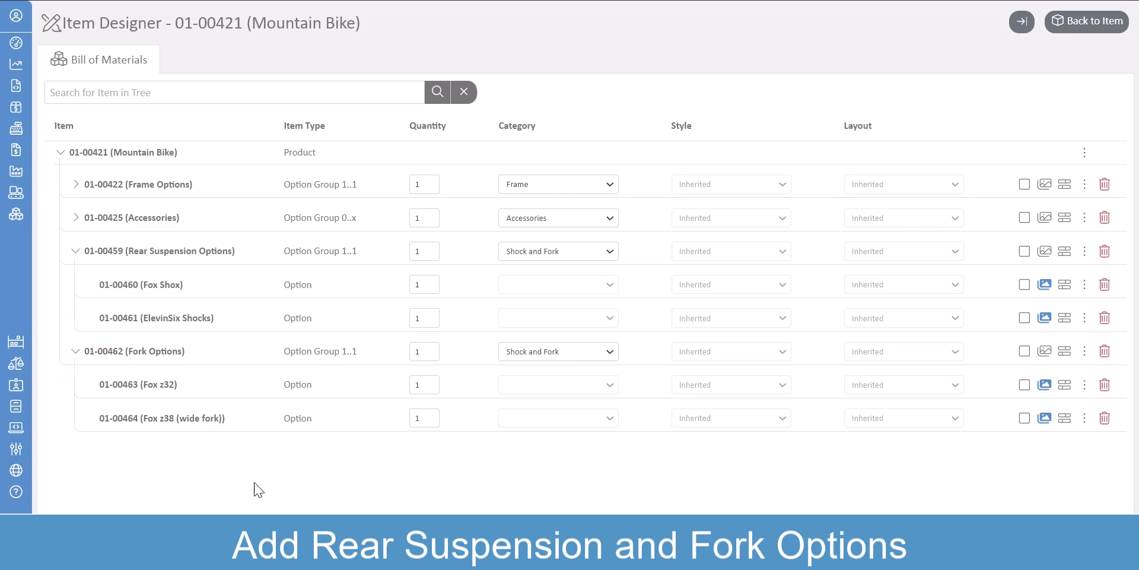
pyautogui.click(75, 350)
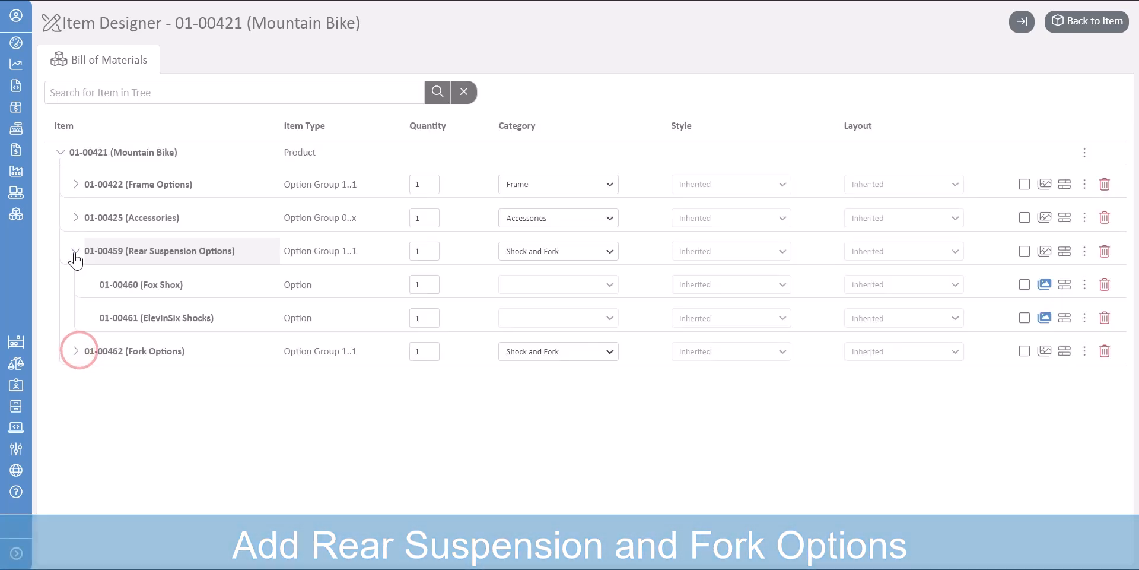
pyautogui.click(75, 252)
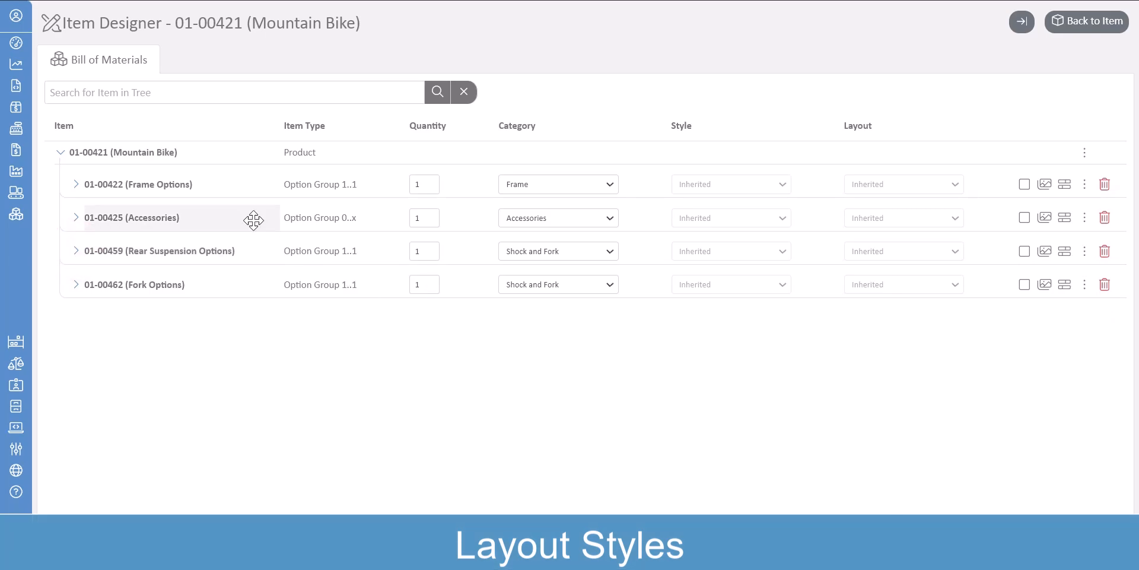
# Expand the Frame Options group and set its layout to Tile x2
pyautogui.click(75, 184)
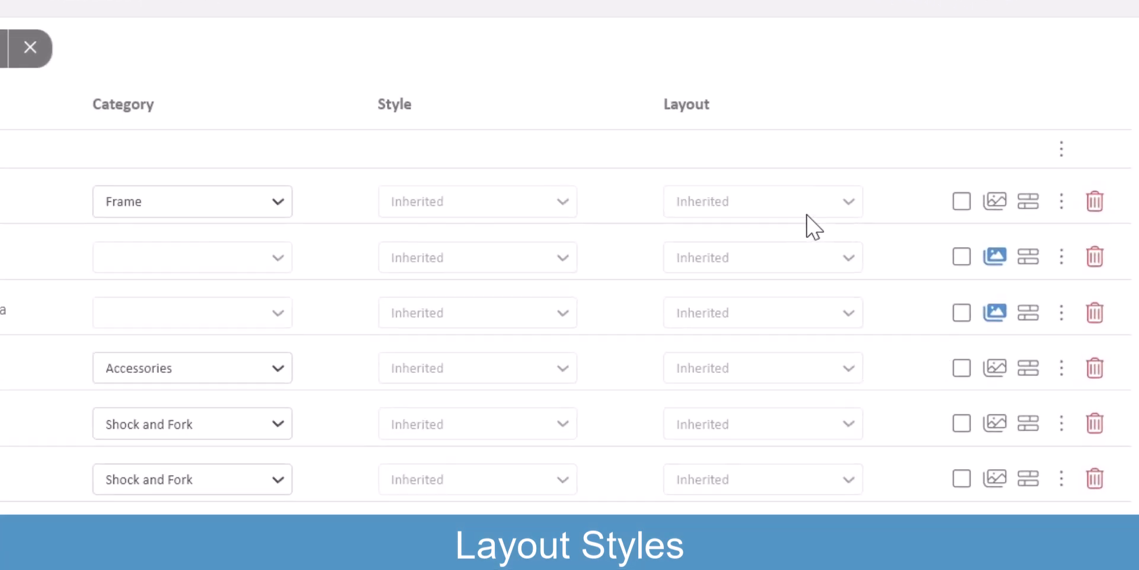
pyautogui.click(919, 184)
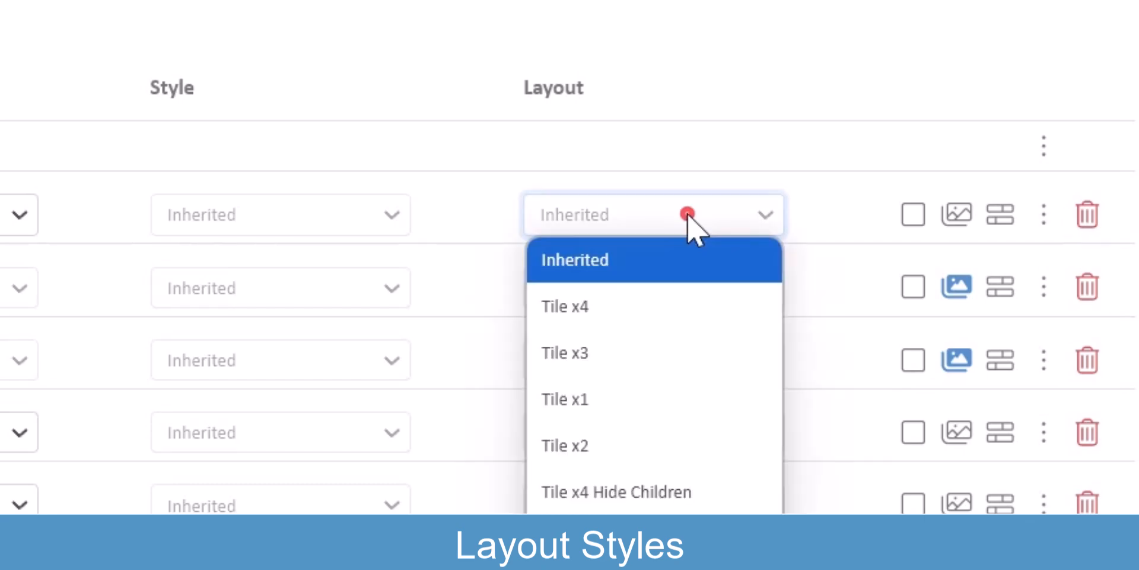
pyautogui.click(614, 433)
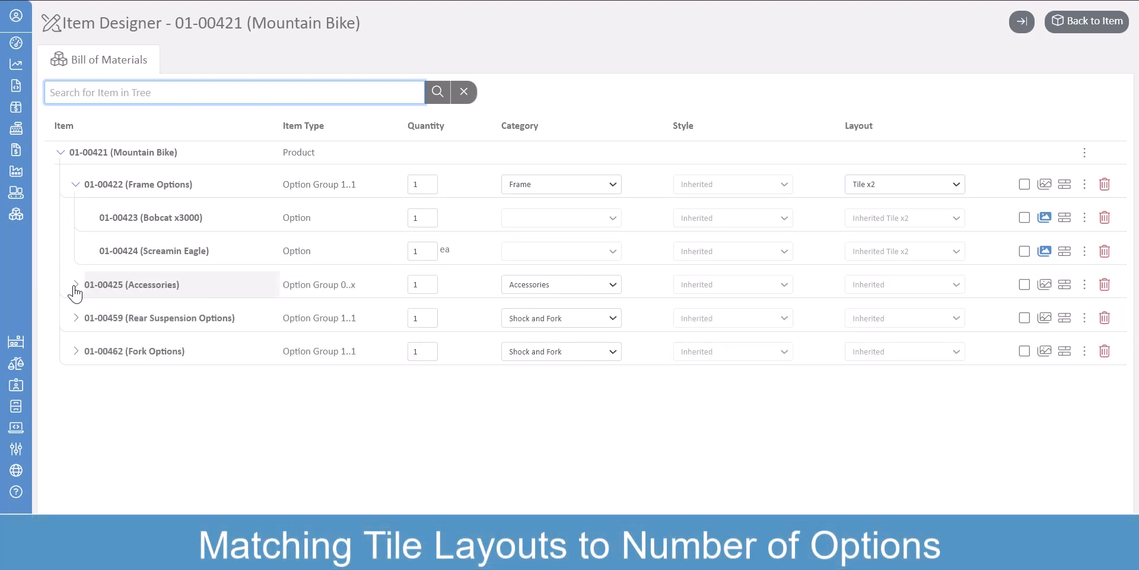
# Expand the Accessories group and set its layout to Tile x3
pyautogui.click(75, 284)
pyautogui.click(888, 290)
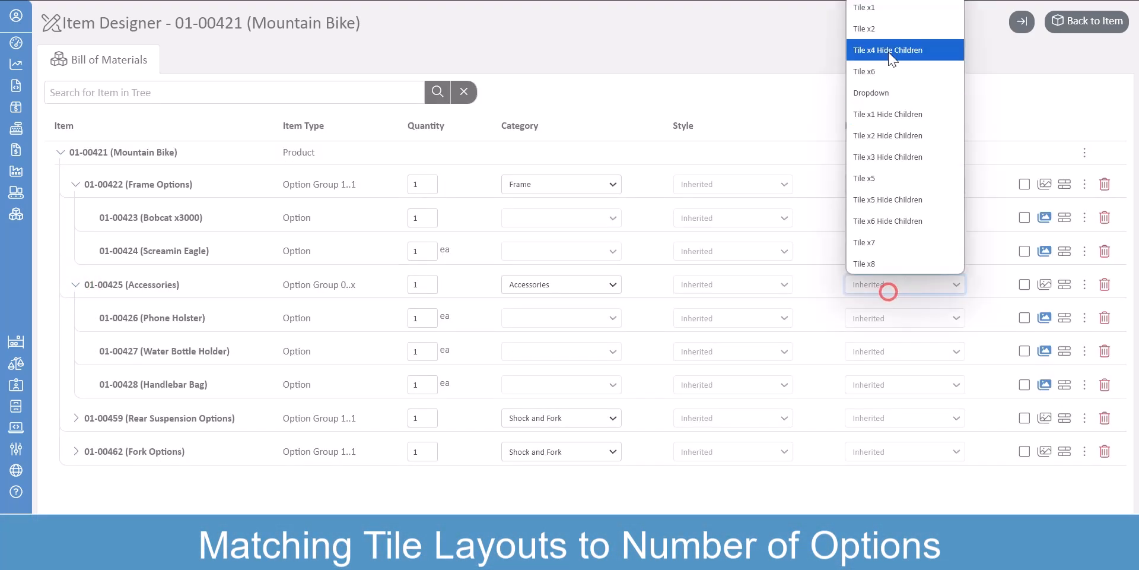
pyautogui.click(883, 2)
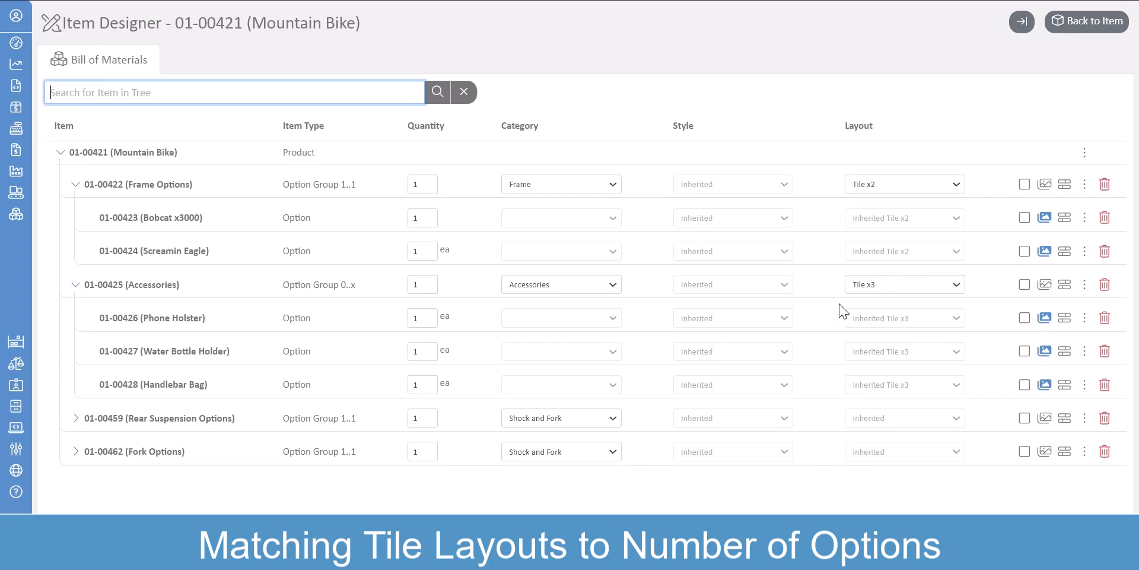
# Expand the Rear Suspension Options group and set its layout to Tile x2
pyautogui.click(75, 417)
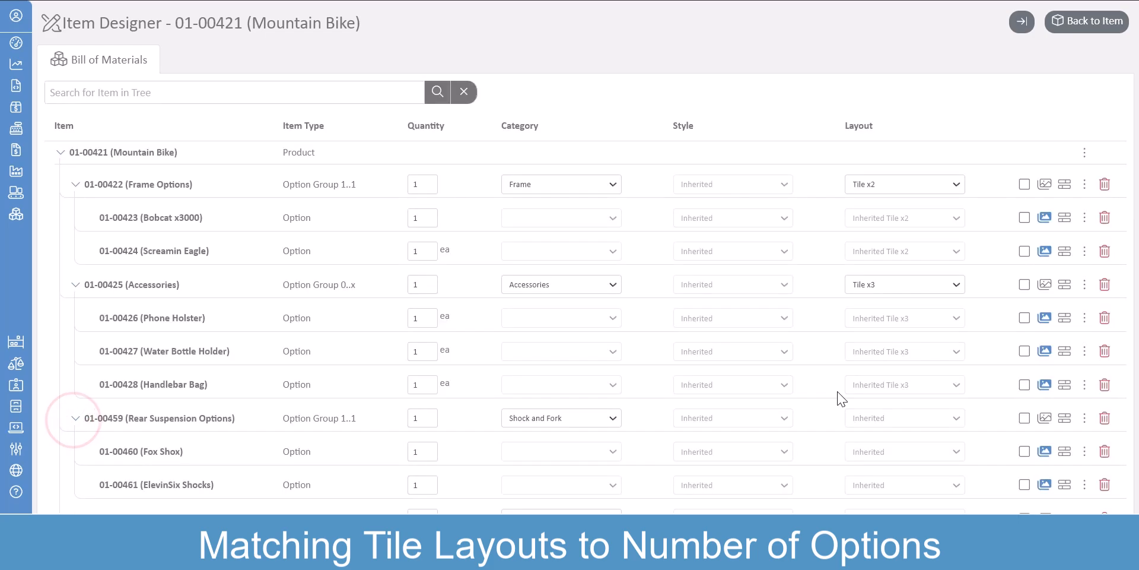
pyautogui.click(909, 425)
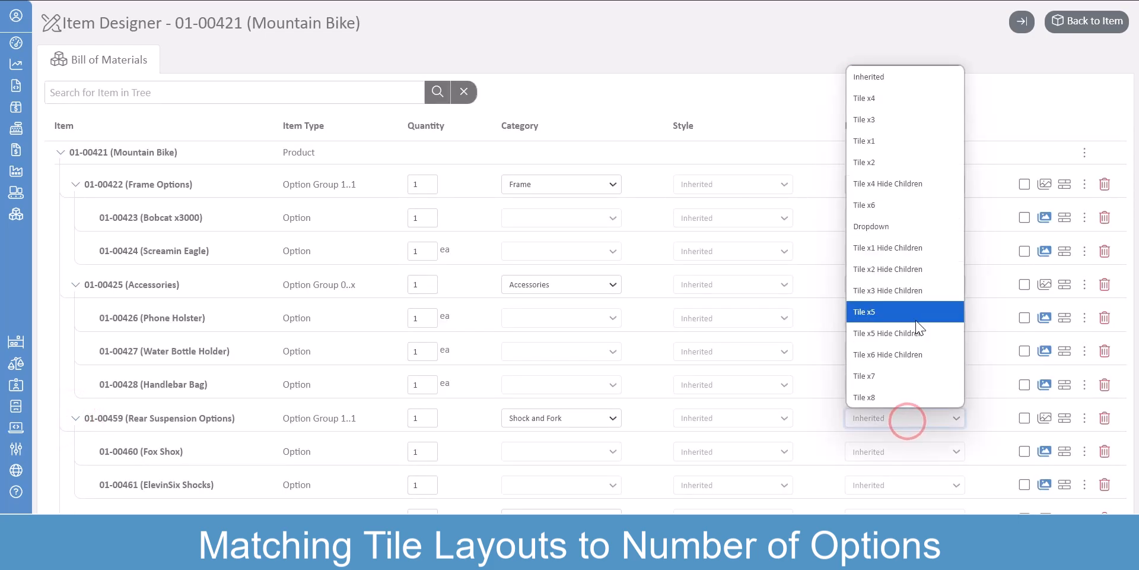
pyautogui.click(889, 155)
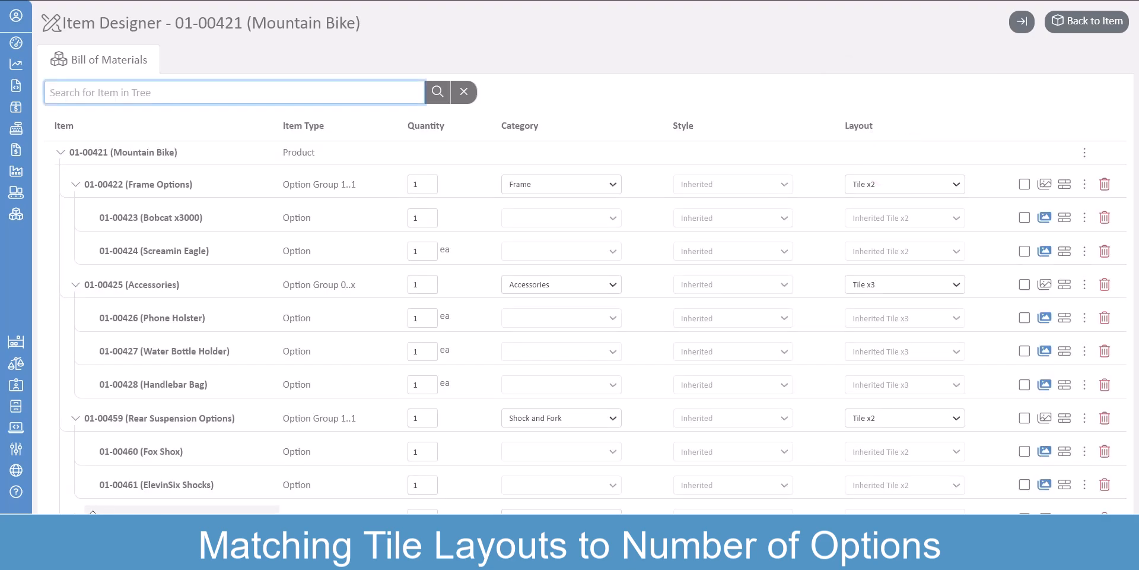
# Expand the Fork Options group and set its layout to Tile x2
pyautogui.click(73, 519)
pyautogui.scroll(-1, 895, 504)
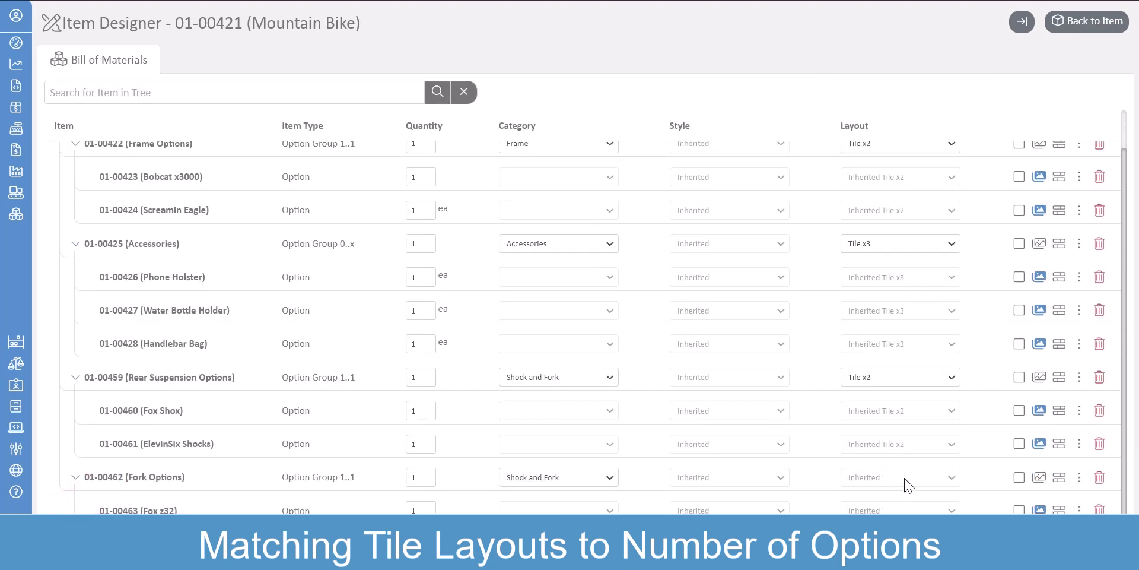
pyautogui.click(905, 478)
pyautogui.click(889, 225)
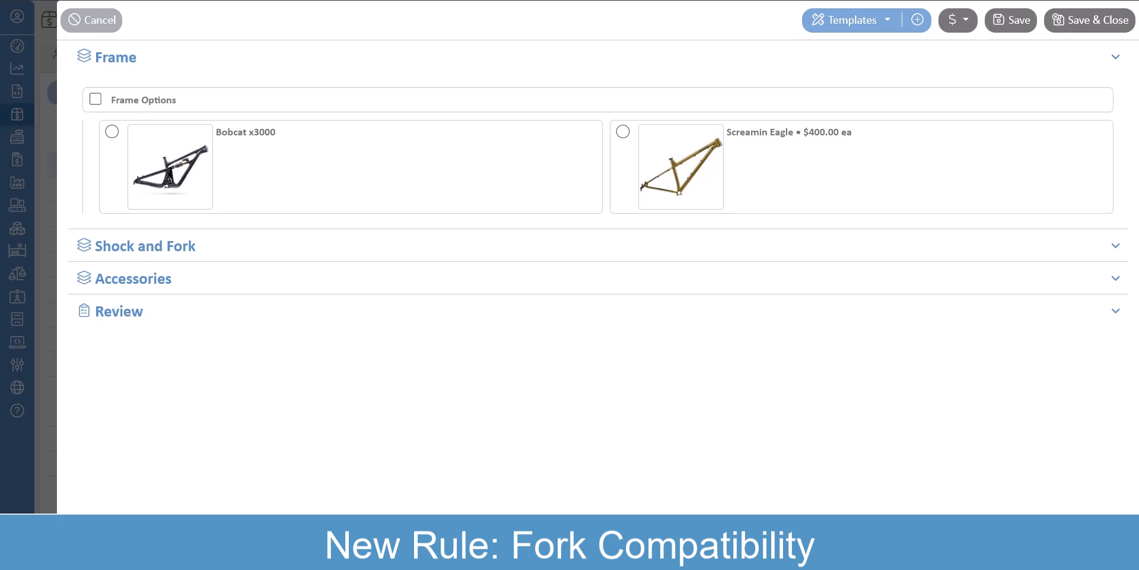
# Select the Screamin Eagle frame, check which forks Shock and Fork offers for it, and return to the Frame section
pyautogui.click(857, 172)
pyautogui.click(835, 240)
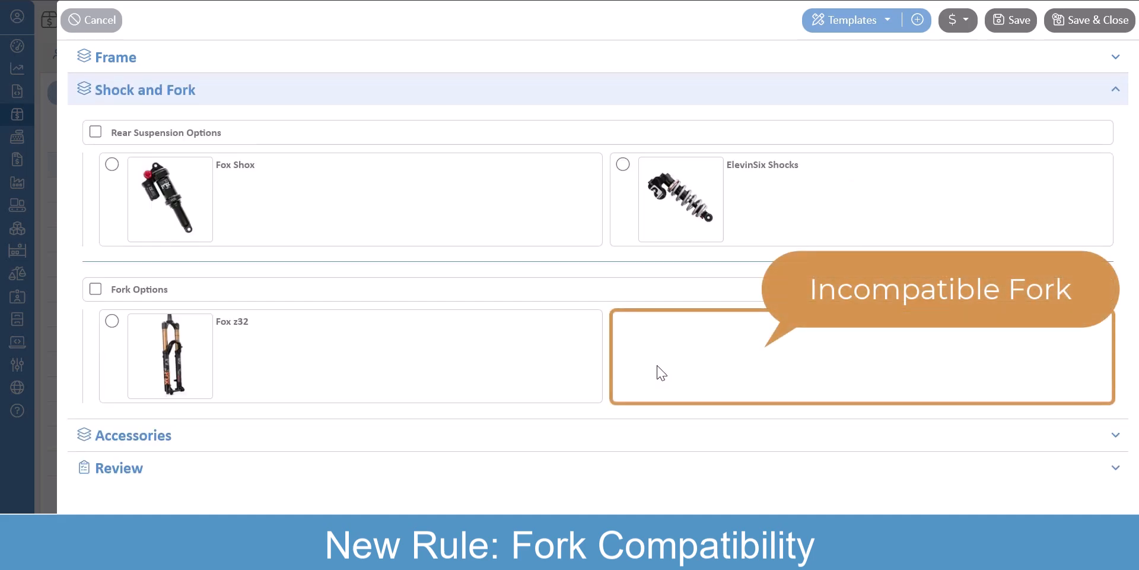
pyautogui.click(748, 60)
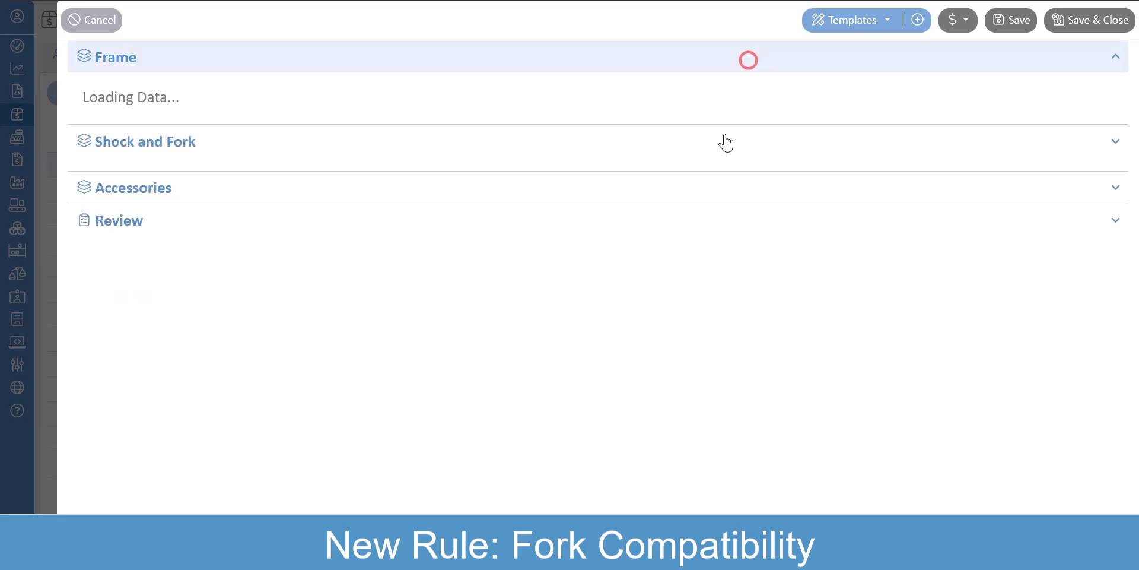
# Pick the Bobcat x3000 frame and select the Fox z38 (wide fork) in Shock and Fork to check its availability
pyautogui.click(489, 140)
pyautogui.click(654, 237)
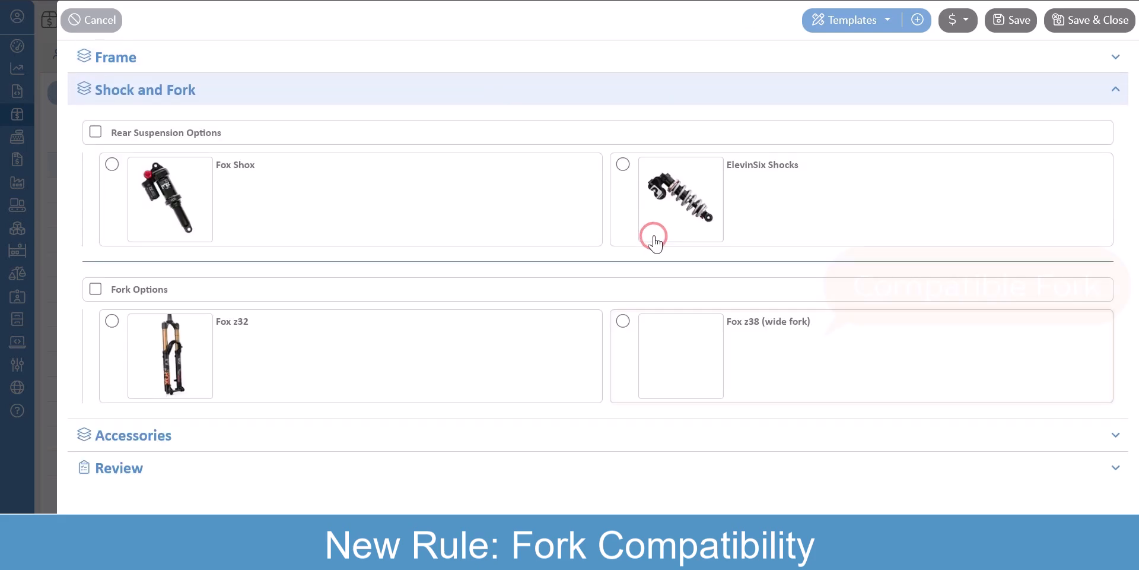
pyautogui.click(804, 371)
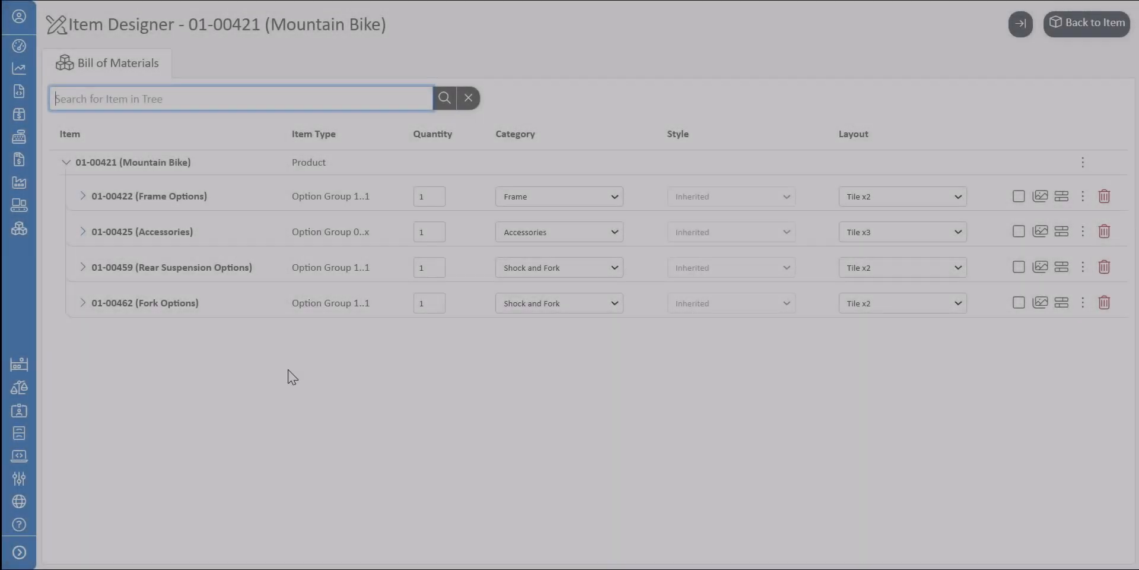
# Open the Mountain Bike Rules rule definition and refresh its items
pyautogui.moveTo(13, 227)
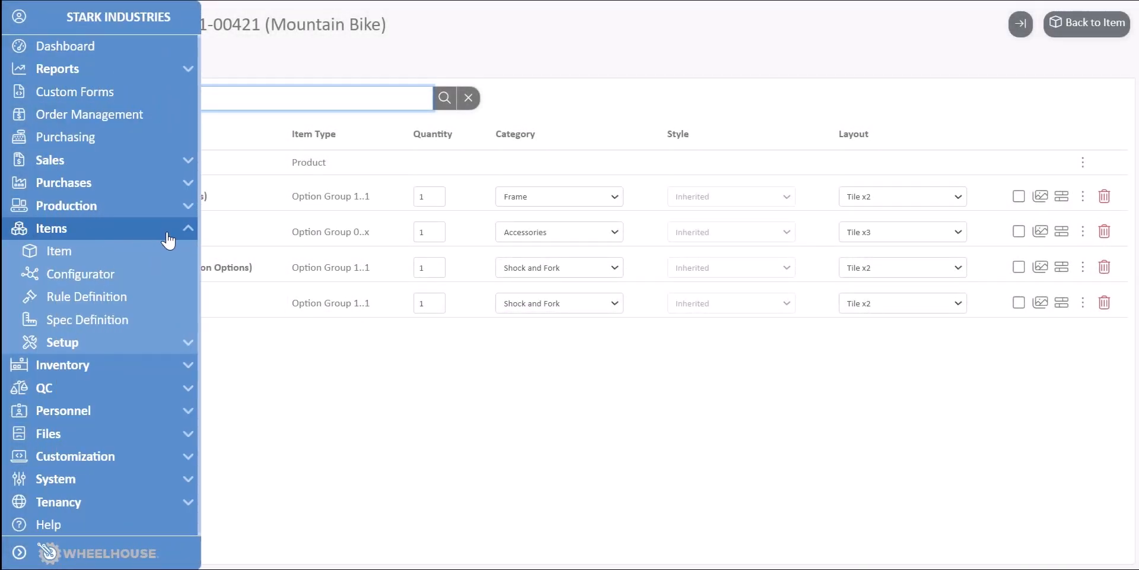
pyautogui.click(161, 297)
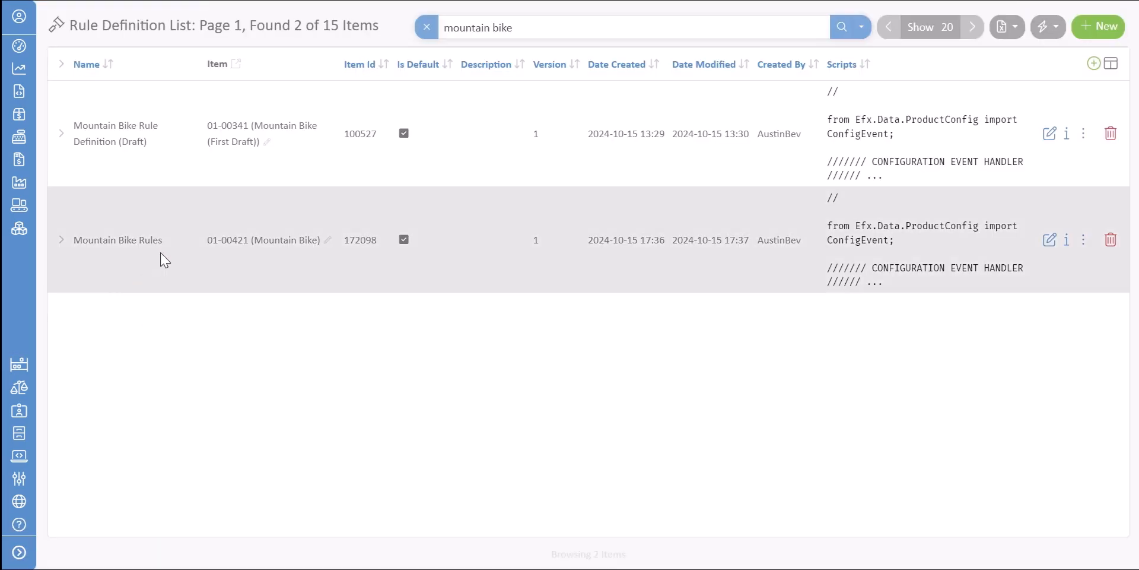
pyautogui.click(160, 252)
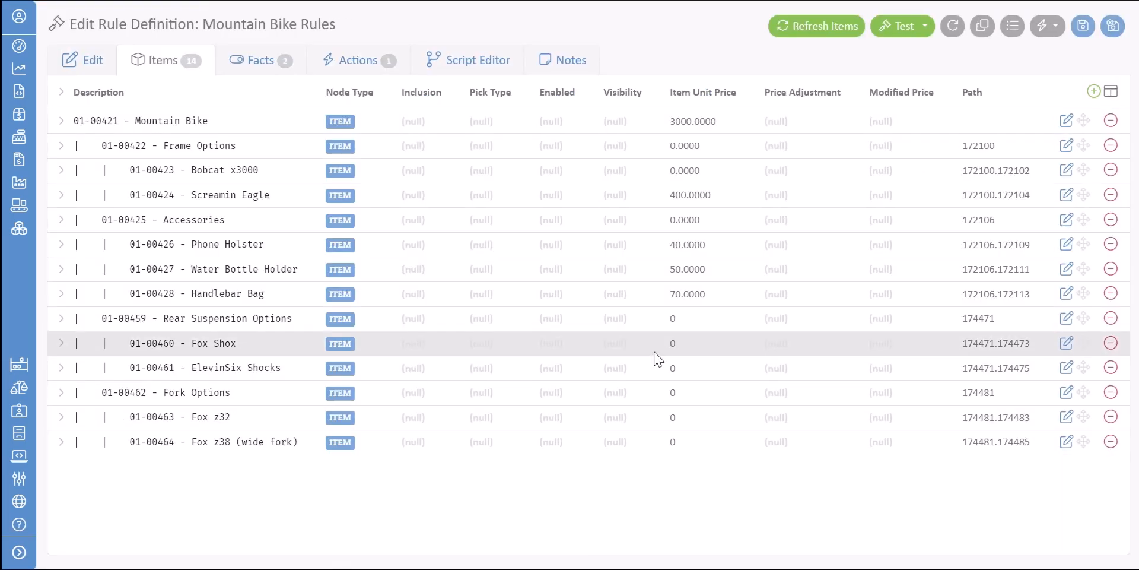
pyautogui.click(840, 27)
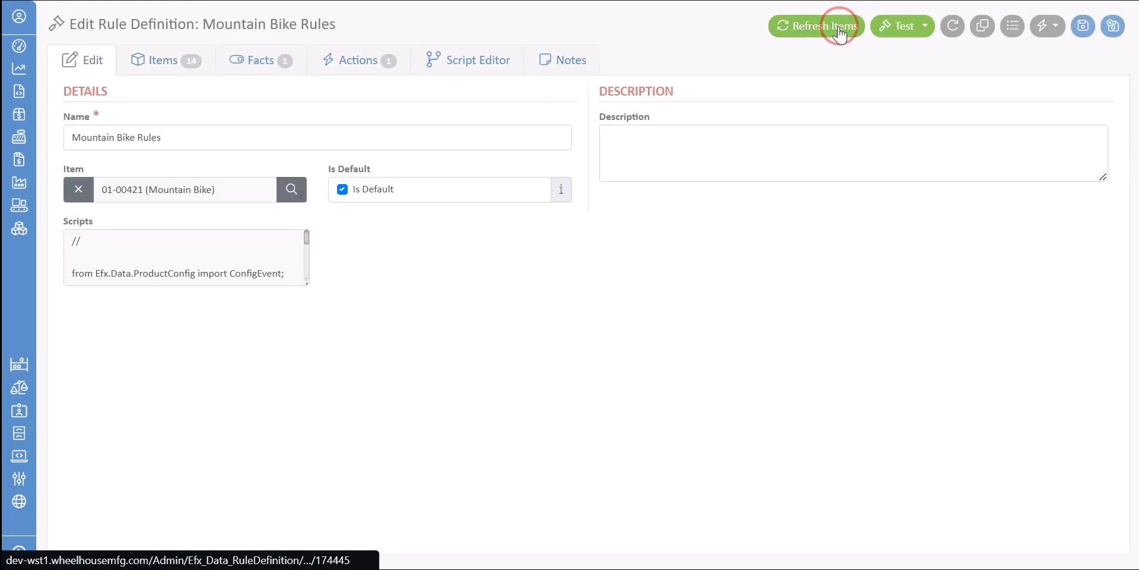
# Add a fact to Mountain Bike Rules that frame_options.screamin_eagle Is Picked
pyautogui.click(267, 70)
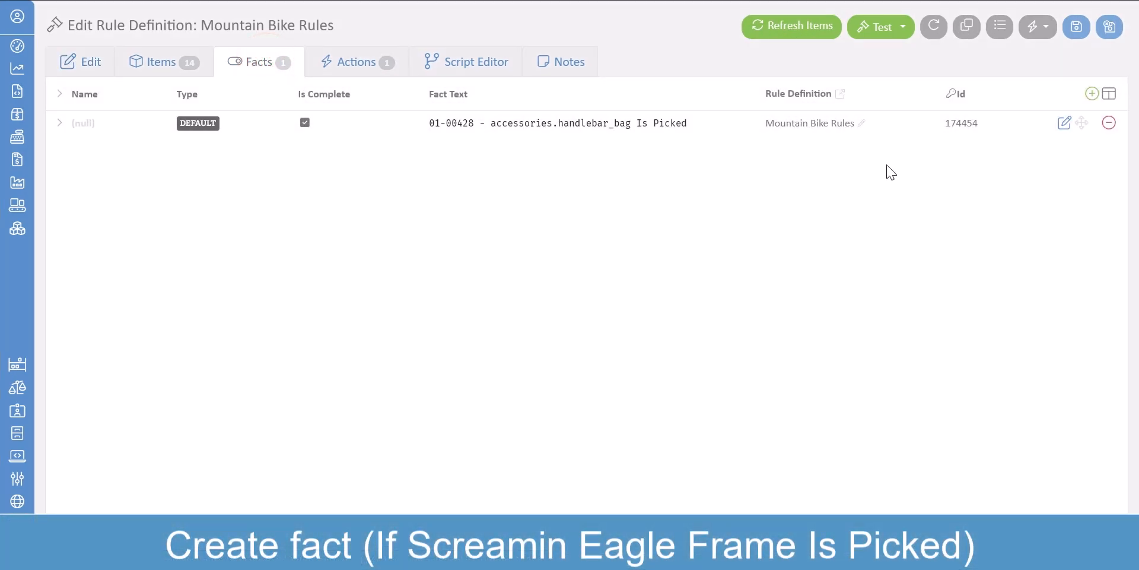
pyautogui.click(1092, 94)
pyautogui.click(1046, 122)
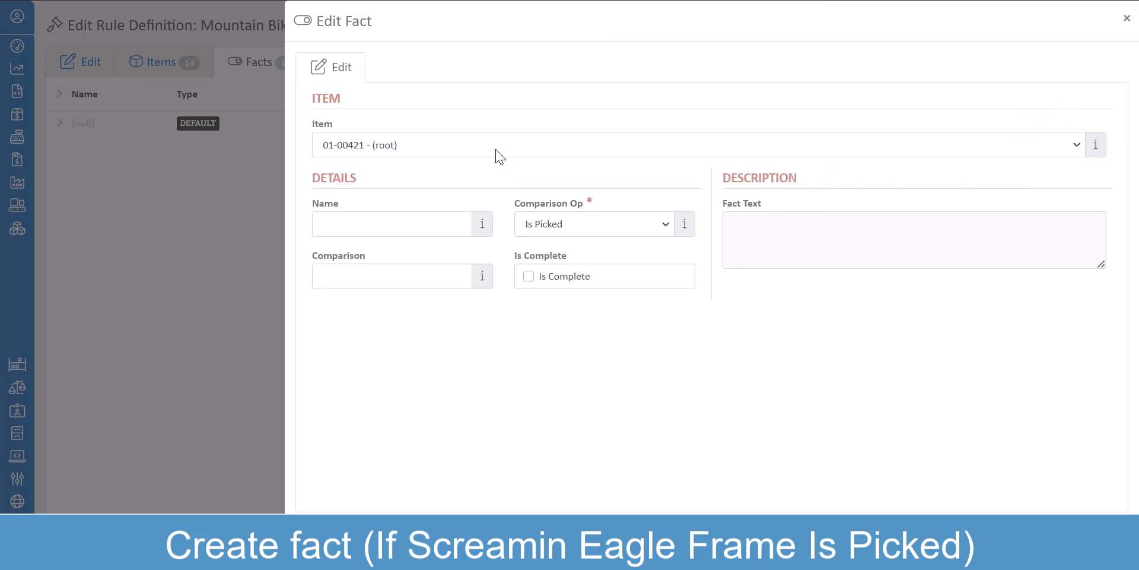
pyautogui.click(497, 148)
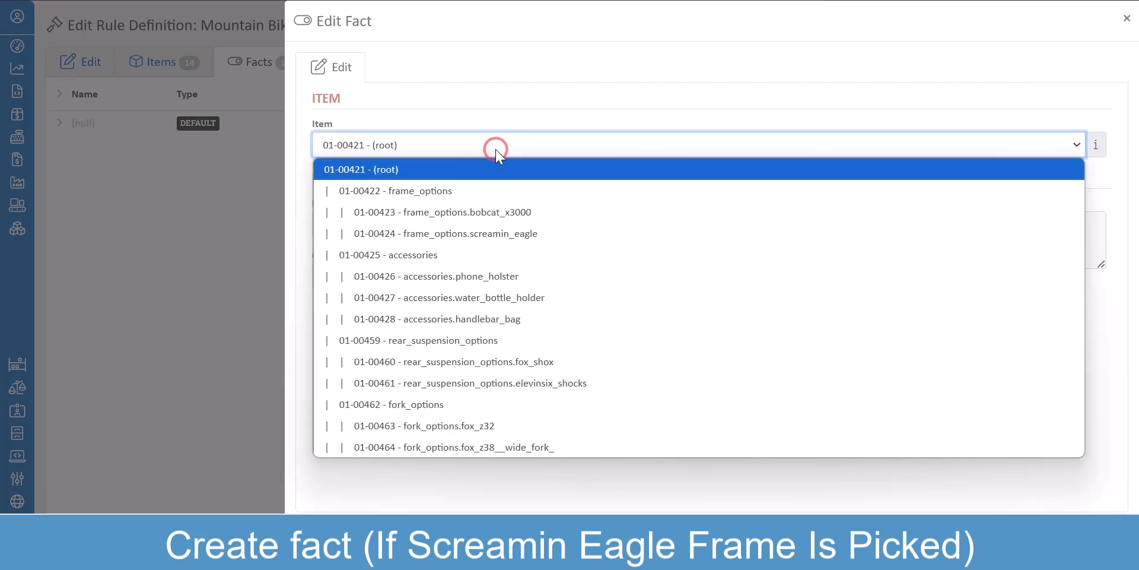
pyautogui.click(508, 237)
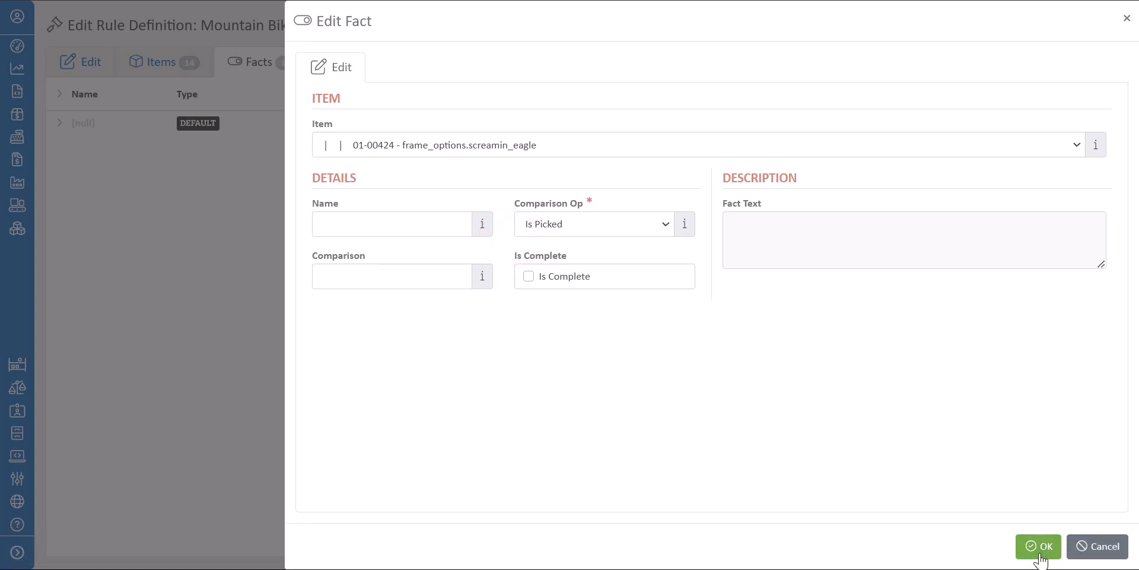
pyautogui.click(1038, 546)
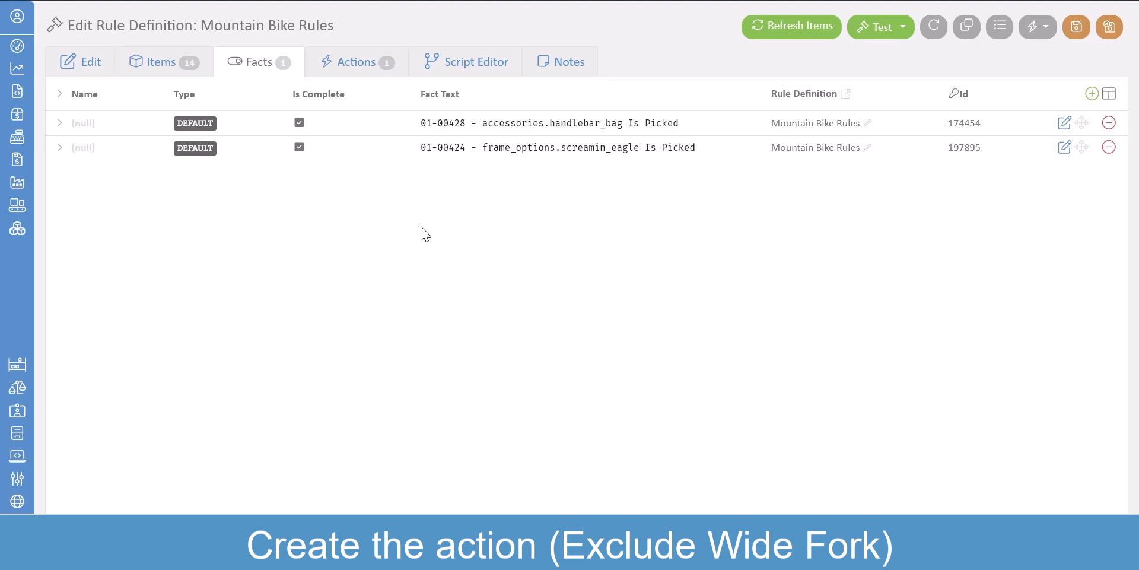
# Add an action that applies Exclude to fork_options.fox_z38__wide_fork_ when the frame_options.screamin_eagle Is Picked fact is true
pyautogui.click(370, 64)
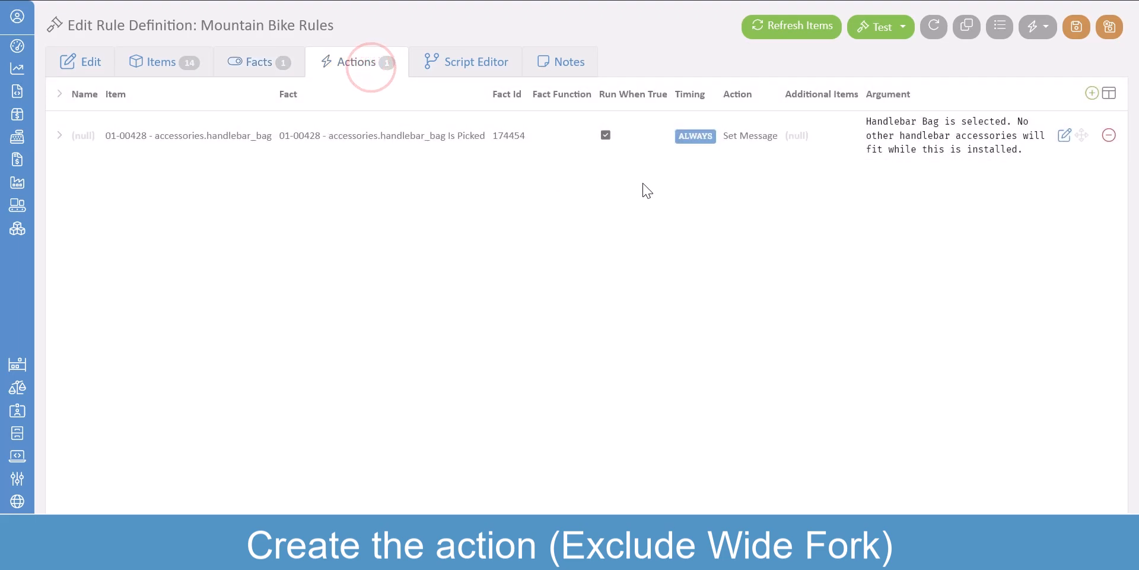
pyautogui.click(1091, 93)
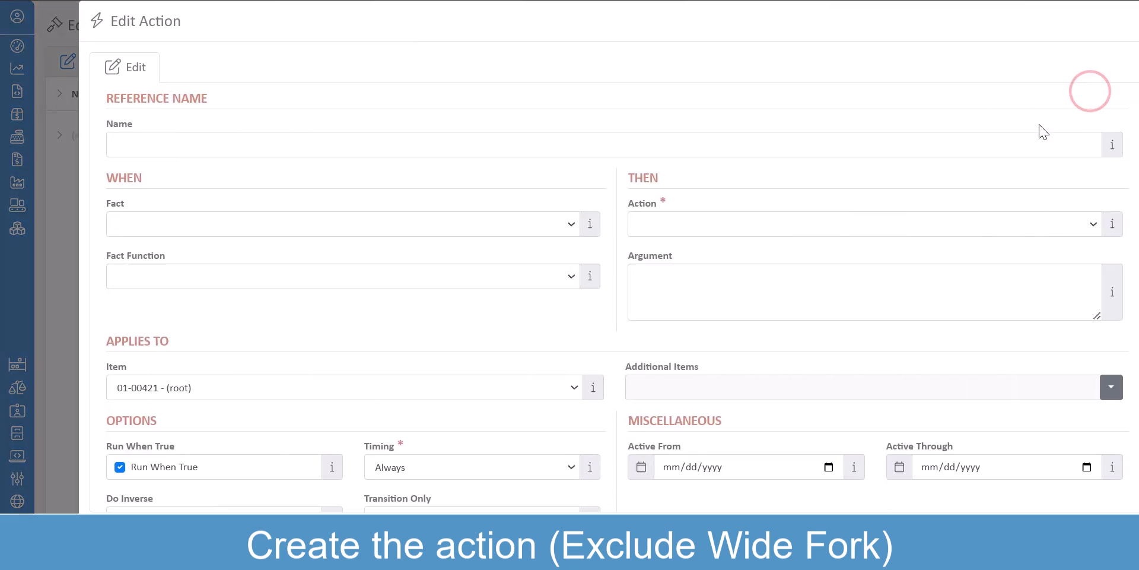
pyautogui.click(341, 230)
pyautogui.click(335, 290)
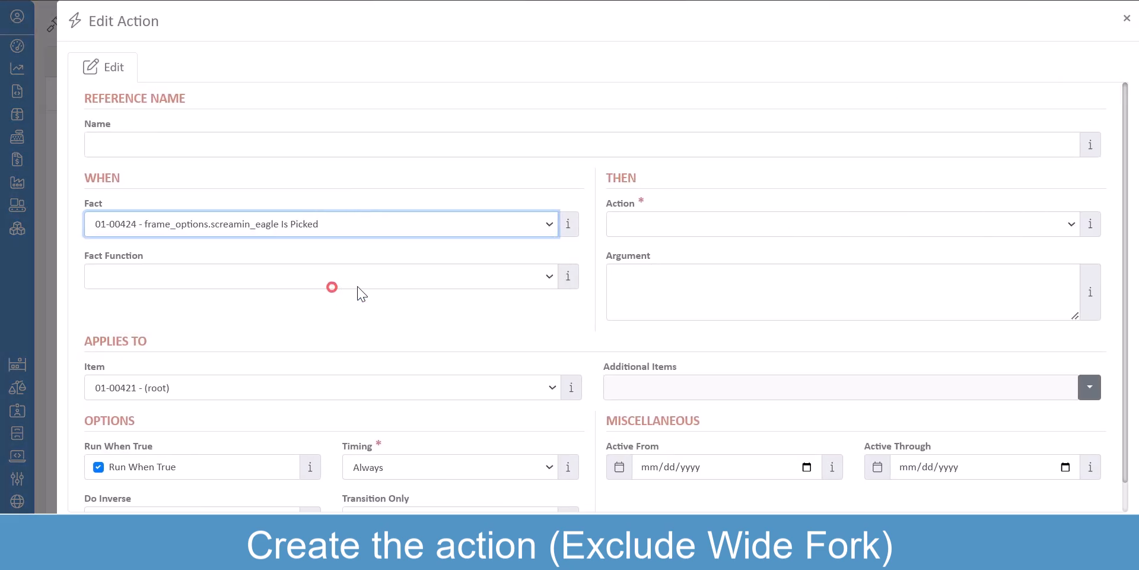
pyautogui.click(696, 228)
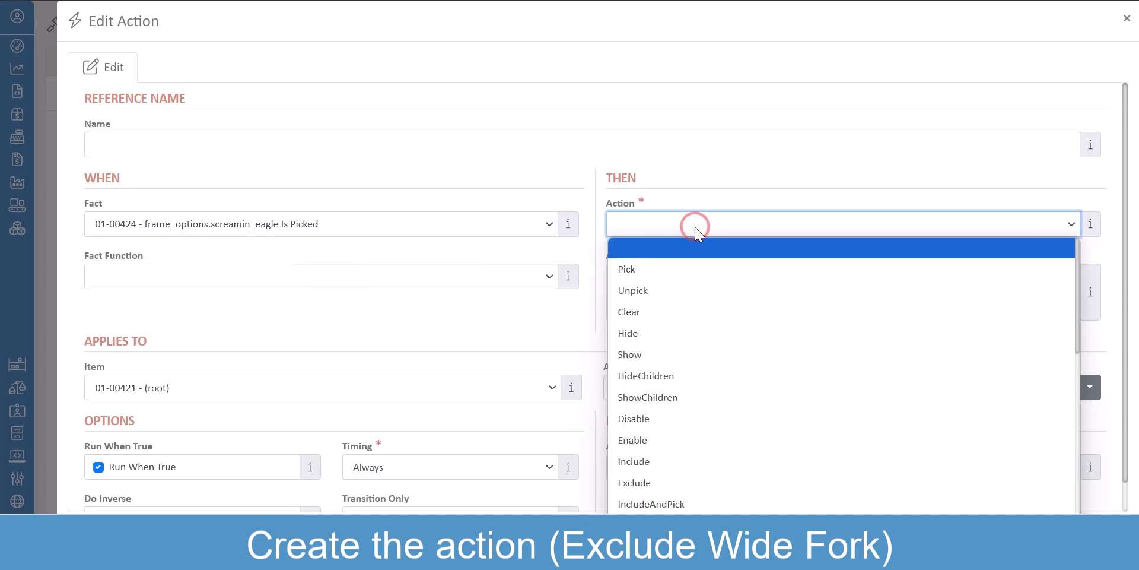
pyautogui.click(684, 488)
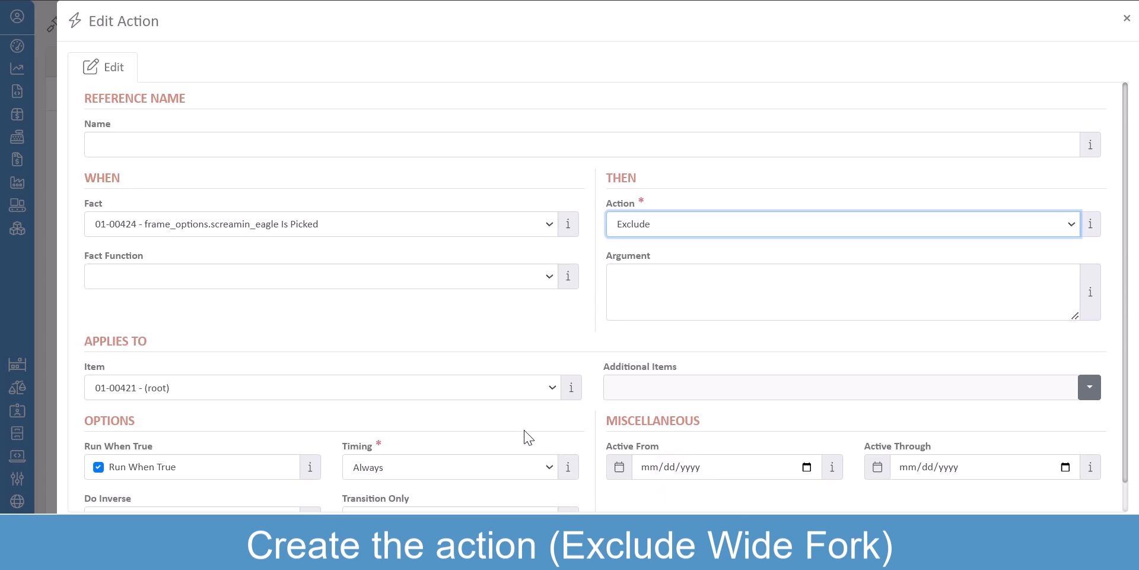
pyautogui.click(387, 394)
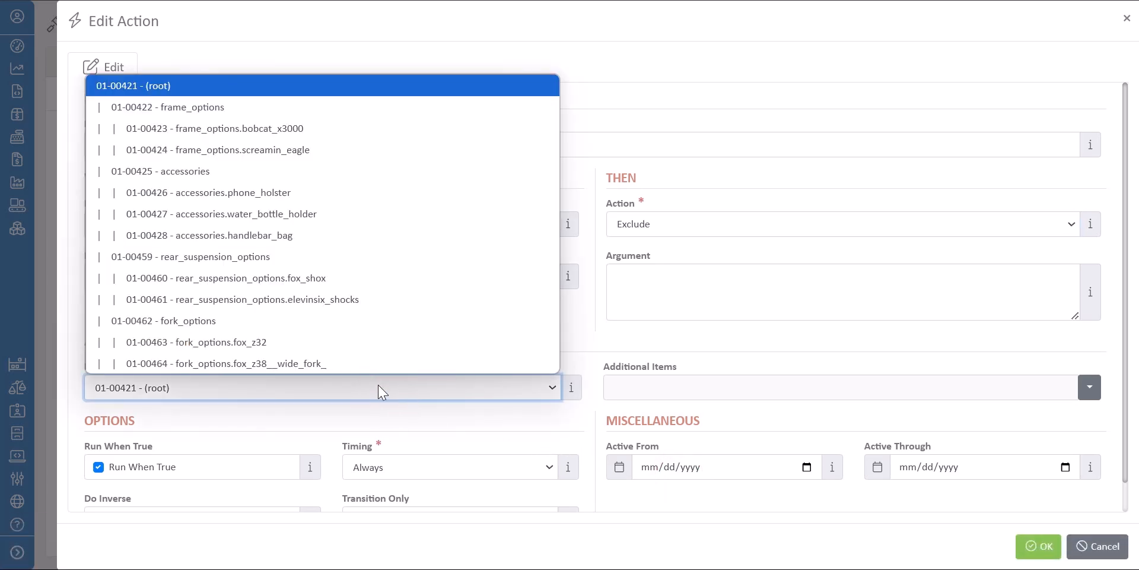
pyautogui.click(366, 364)
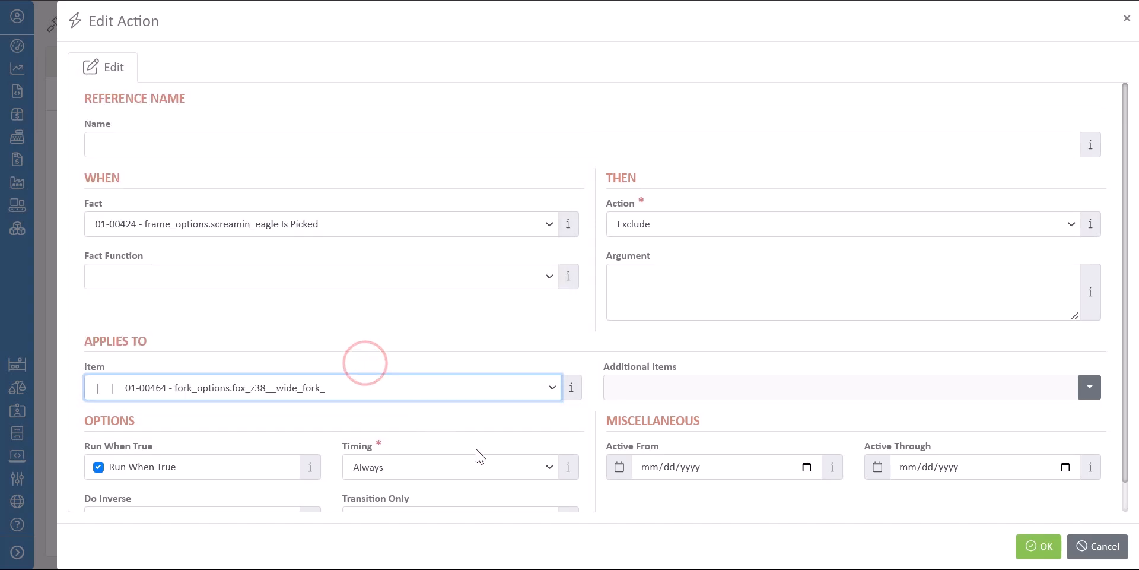
pyautogui.click(1021, 547)
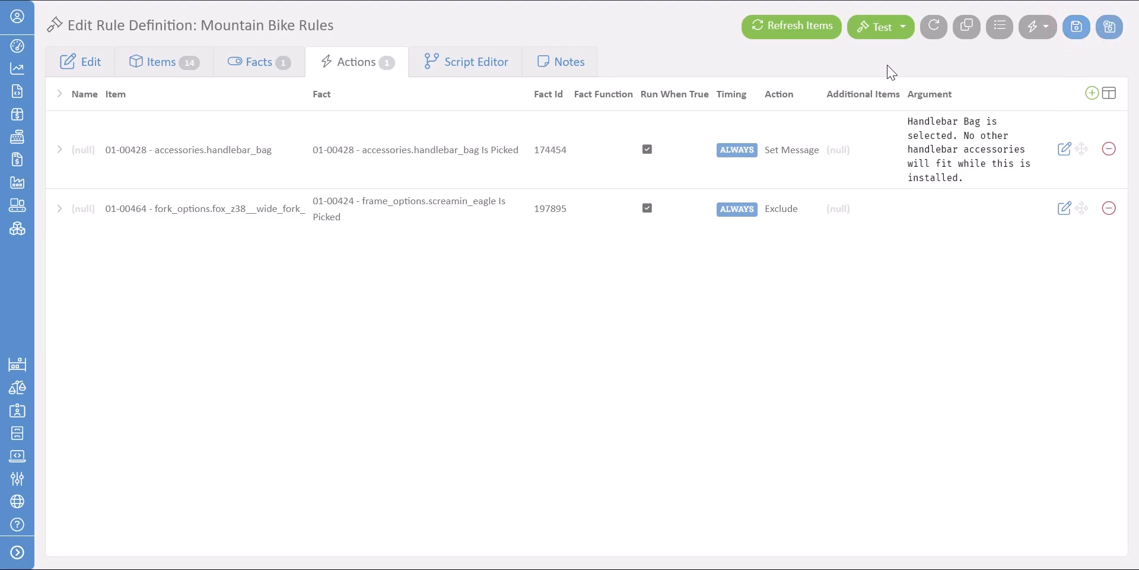
# Test the rules with no customer, choosing the Bobcat x3000 frame and the Fox z38 (wide fork)
pyautogui.click(893, 27)
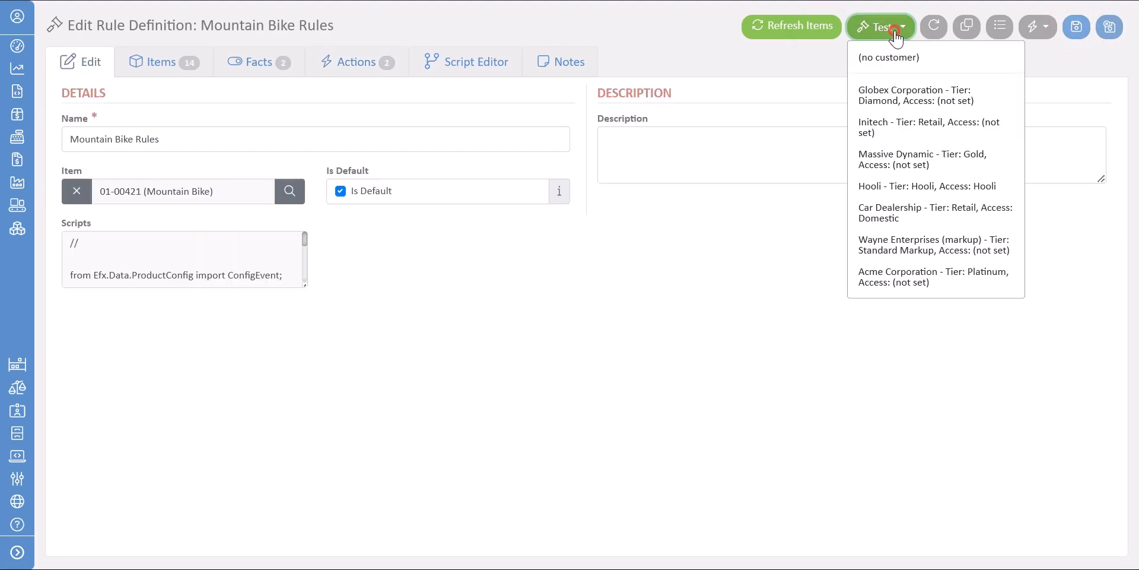
pyautogui.click(884, 58)
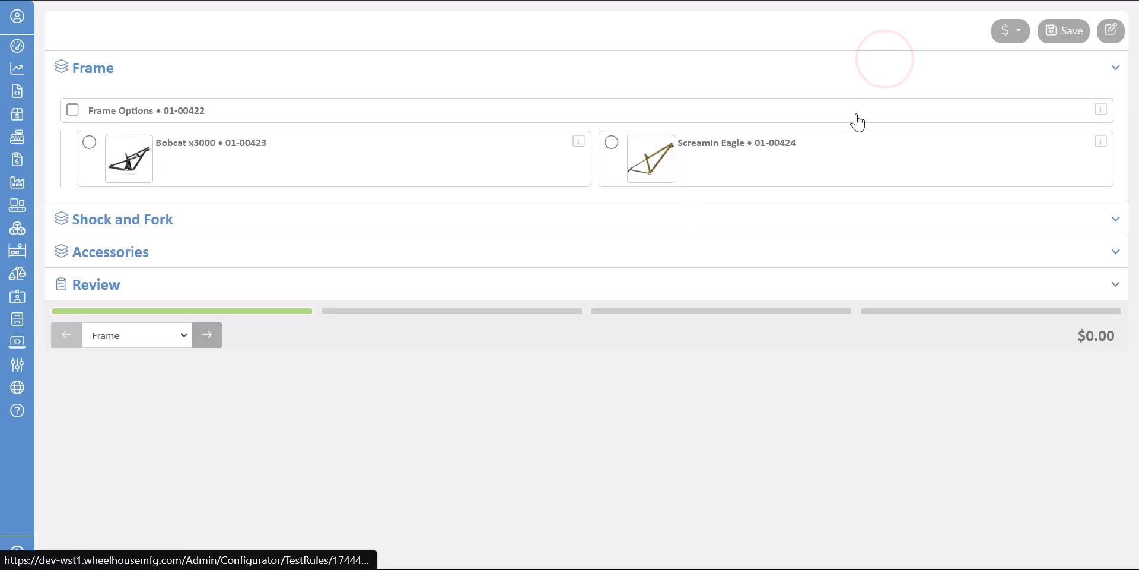
pyautogui.click(490, 174)
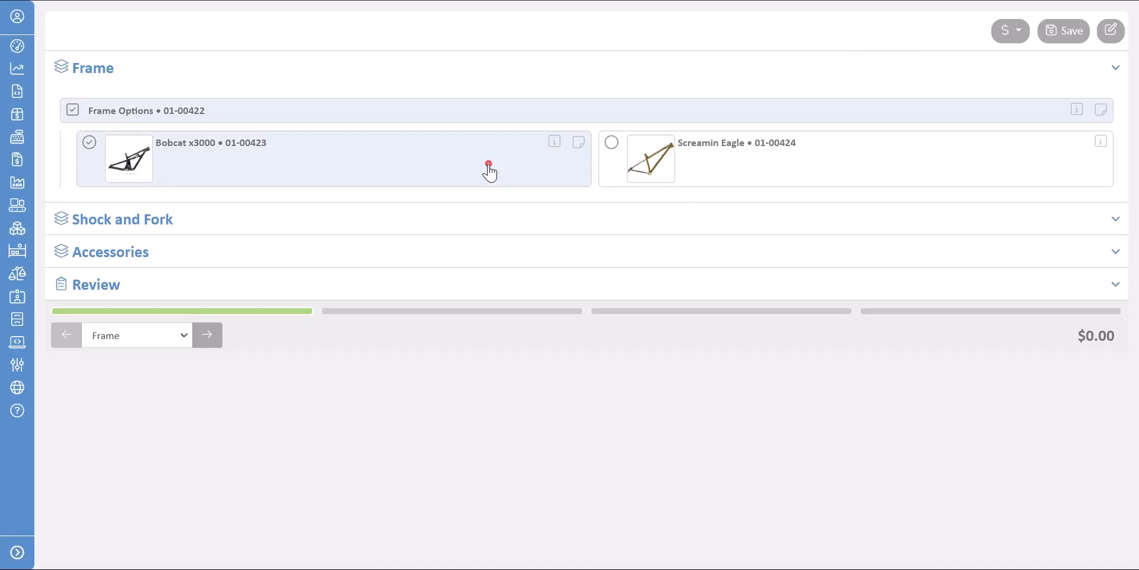
pyautogui.click(500, 221)
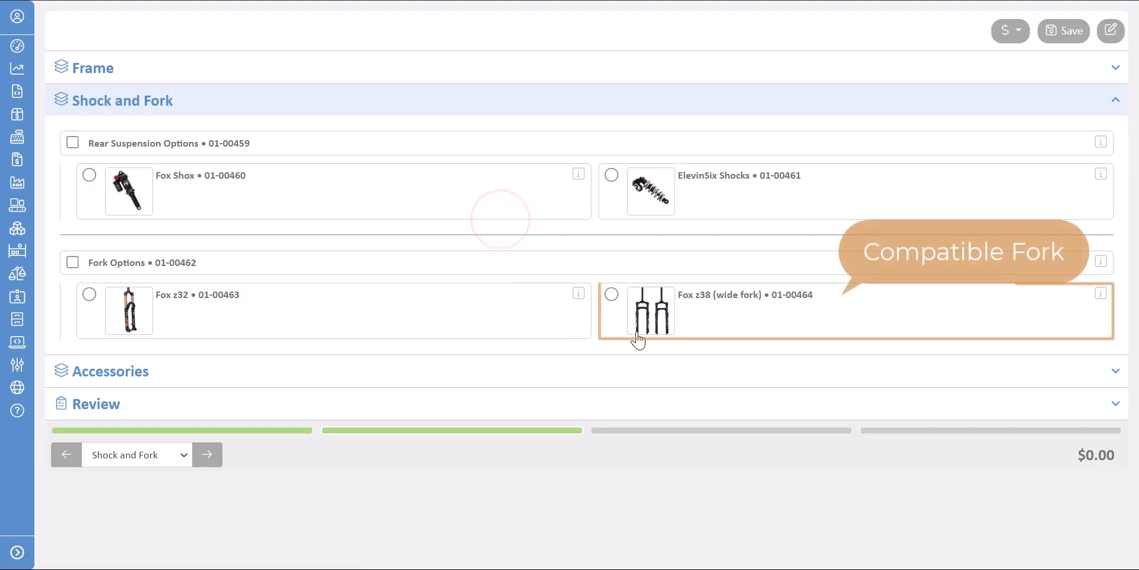
pyautogui.click(731, 325)
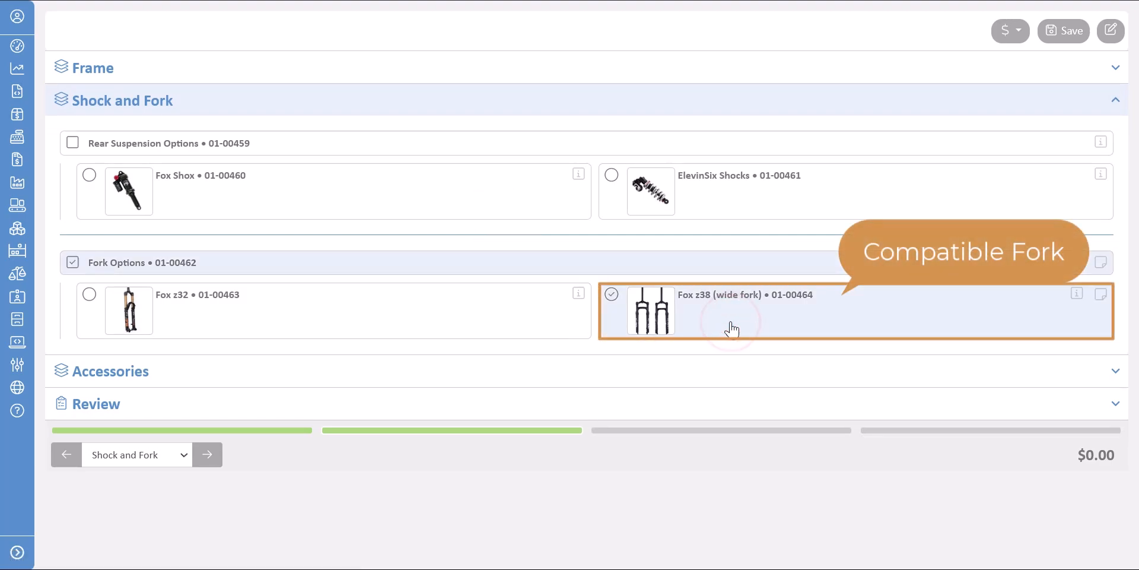
# Switch the test frame to Screamin Eagle, follow the resulting message to Fork Options, and pick the Fox z32 fork
pyautogui.click(612, 73)
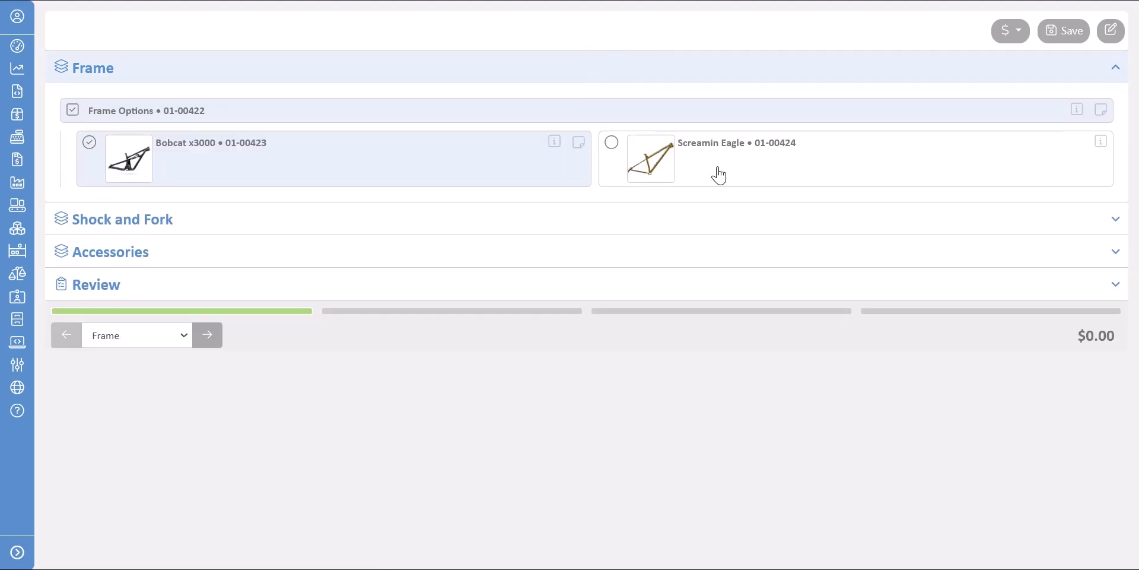
pyautogui.click(719, 174)
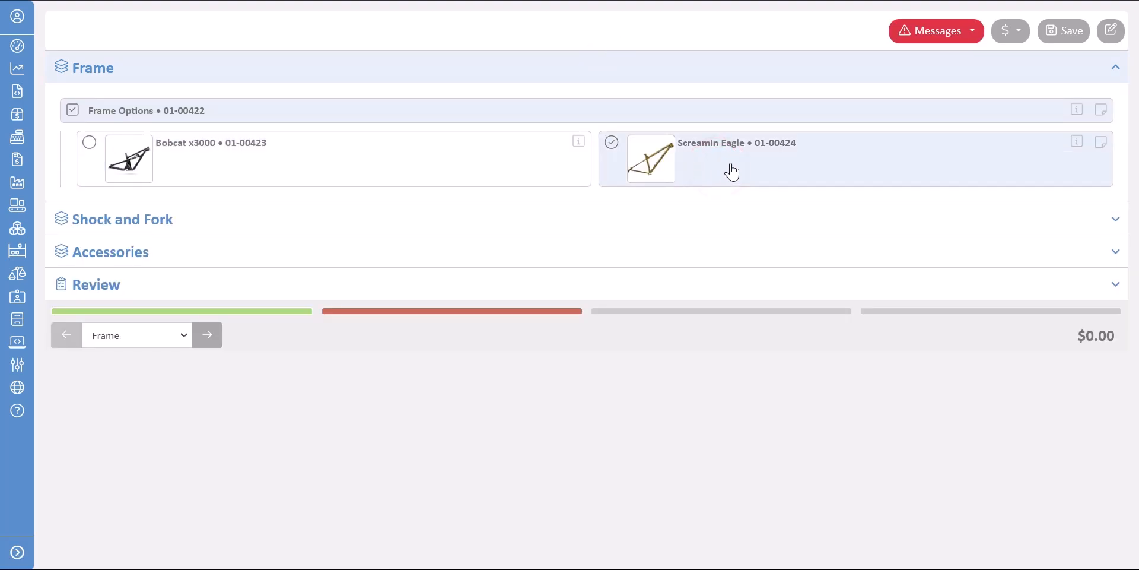
pyautogui.click(912, 40)
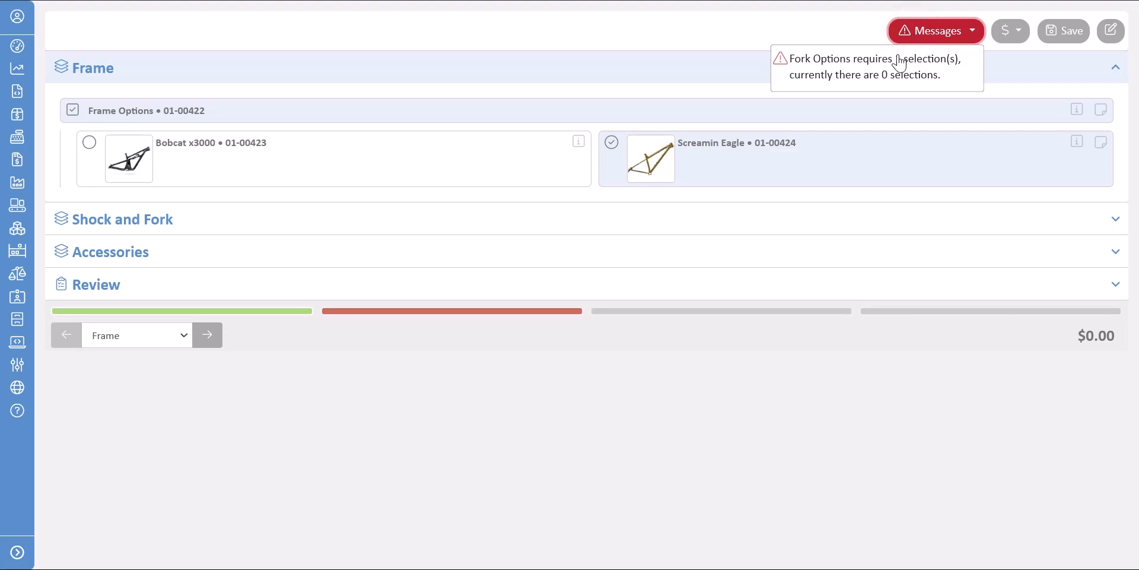
pyautogui.click(900, 61)
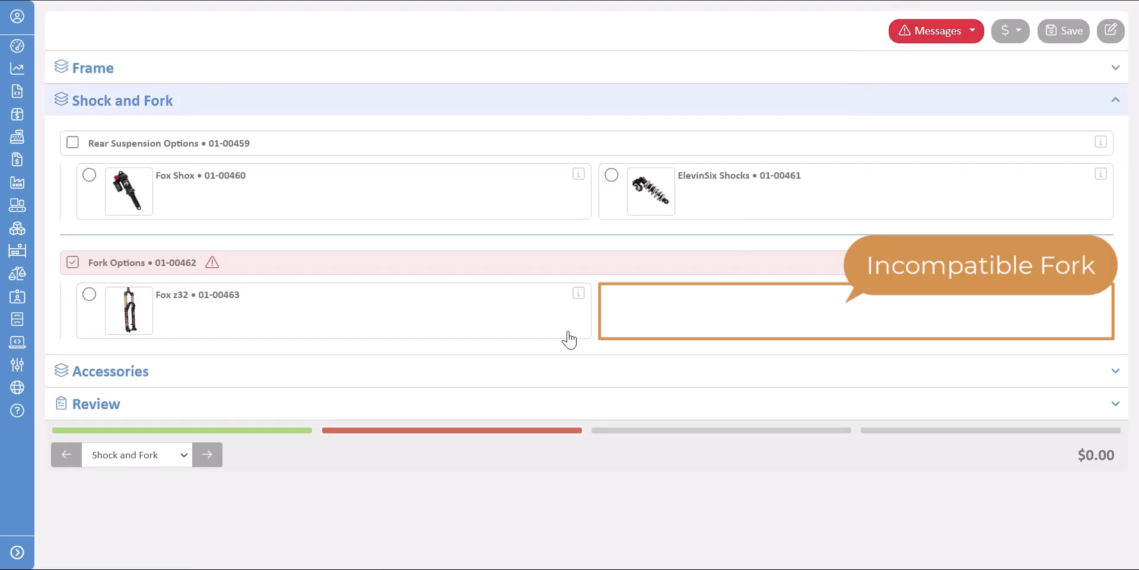
pyautogui.click(292, 325)
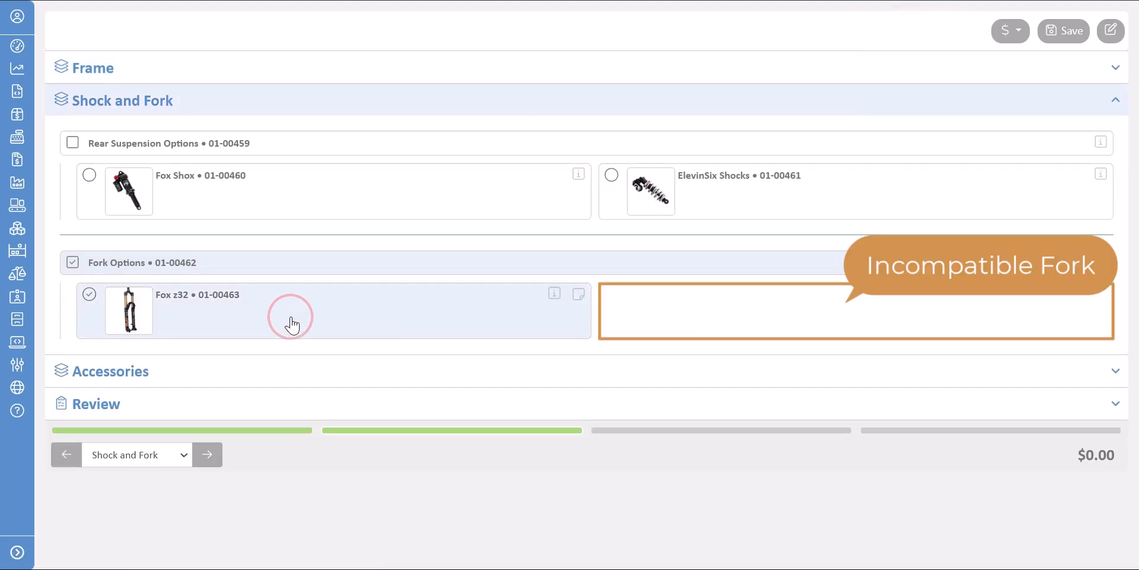